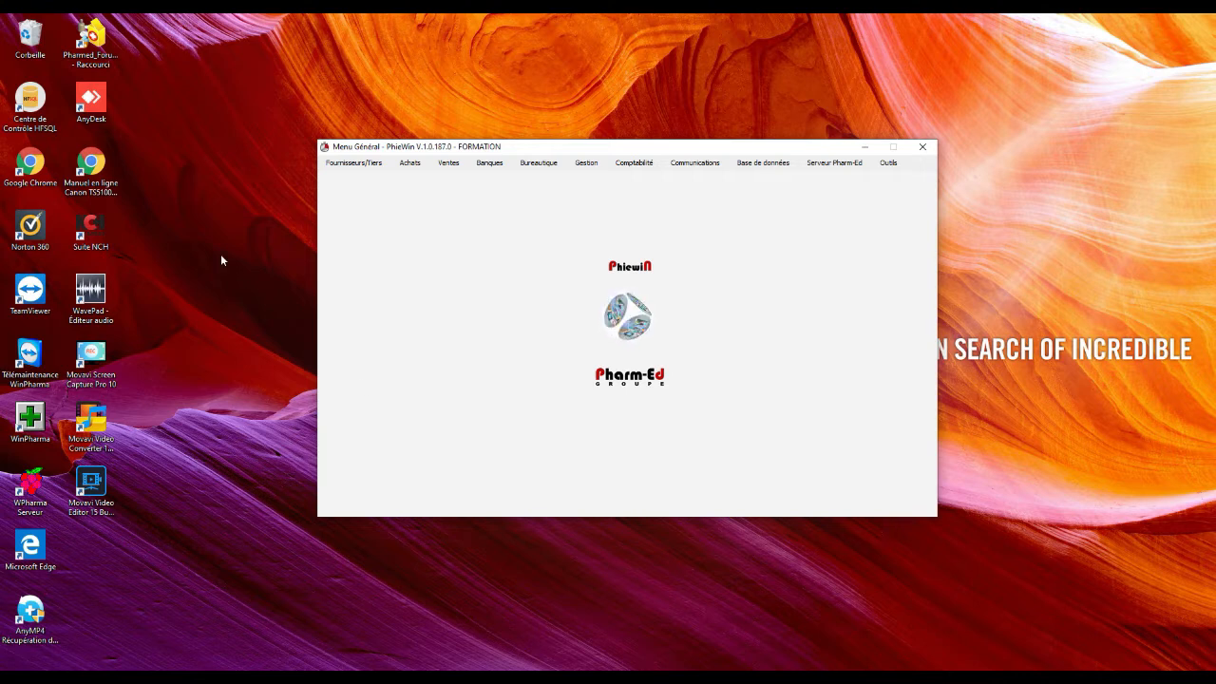
Launch Google Chrome and load the ameli.fr website
double_click(43, 159)
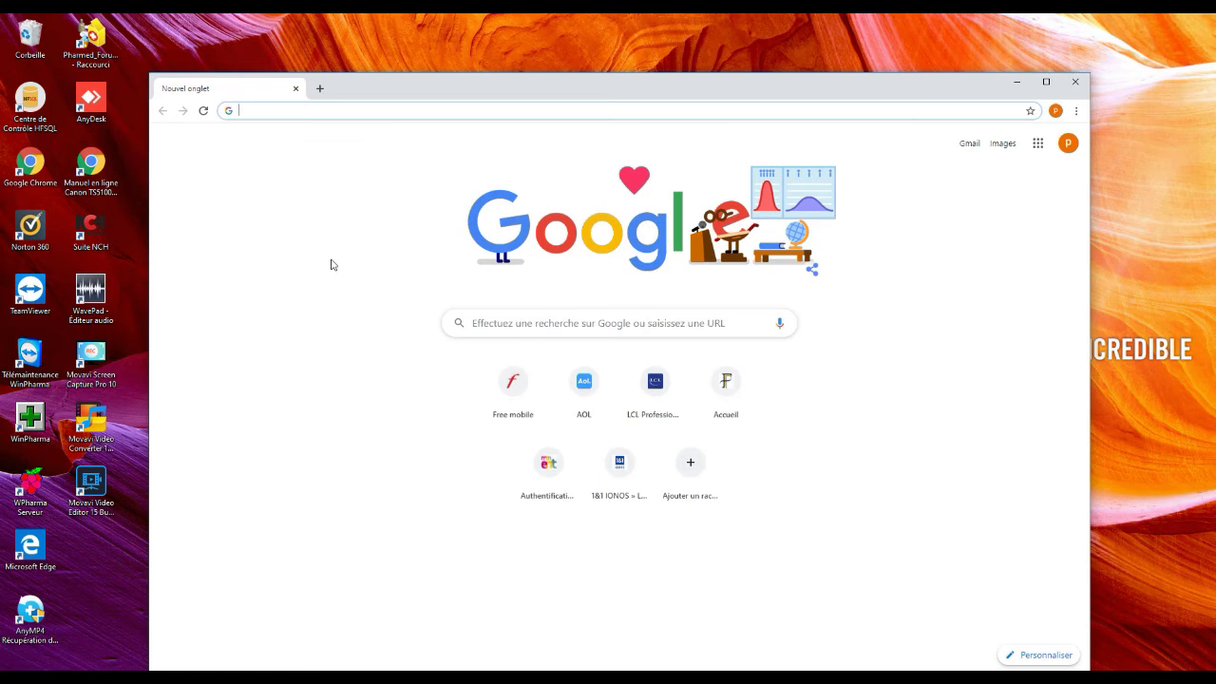
click(484, 324)
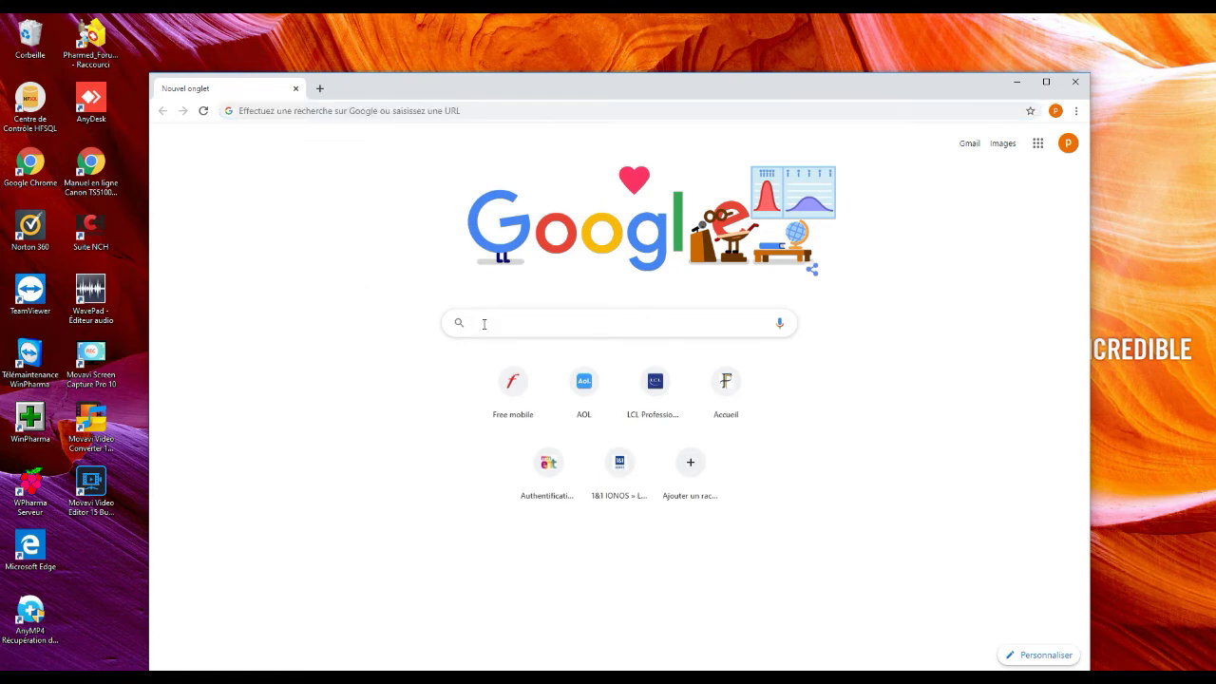
text(ameli.fr)
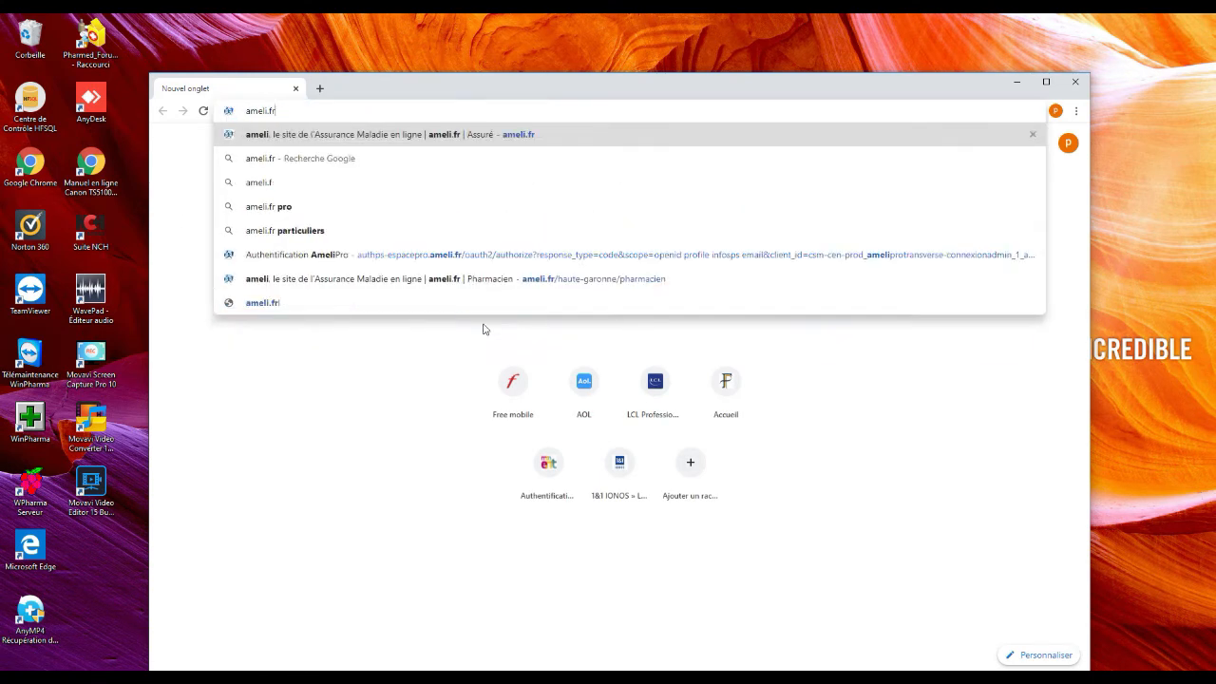
key(Return)
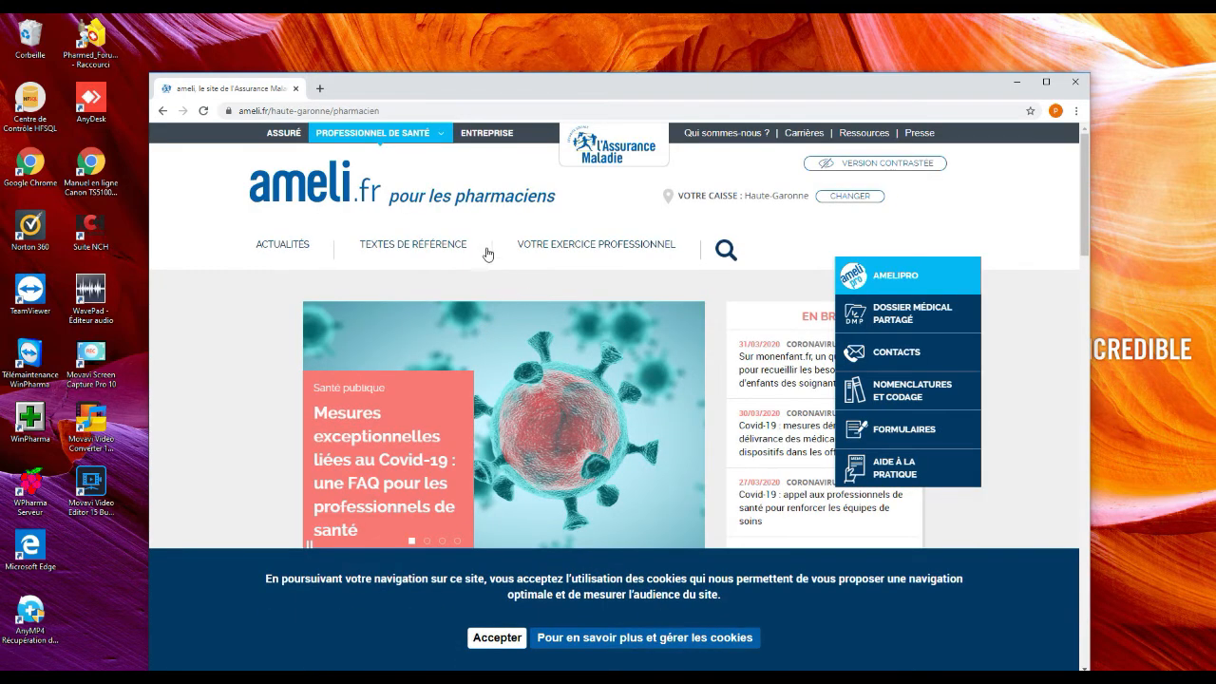
Choose the pharmacist profession, accept cookies, and open the AMELIPRO sign-in page
click(403, 135)
click(403, 135)
click(401, 136)
click(378, 230)
click(496, 637)
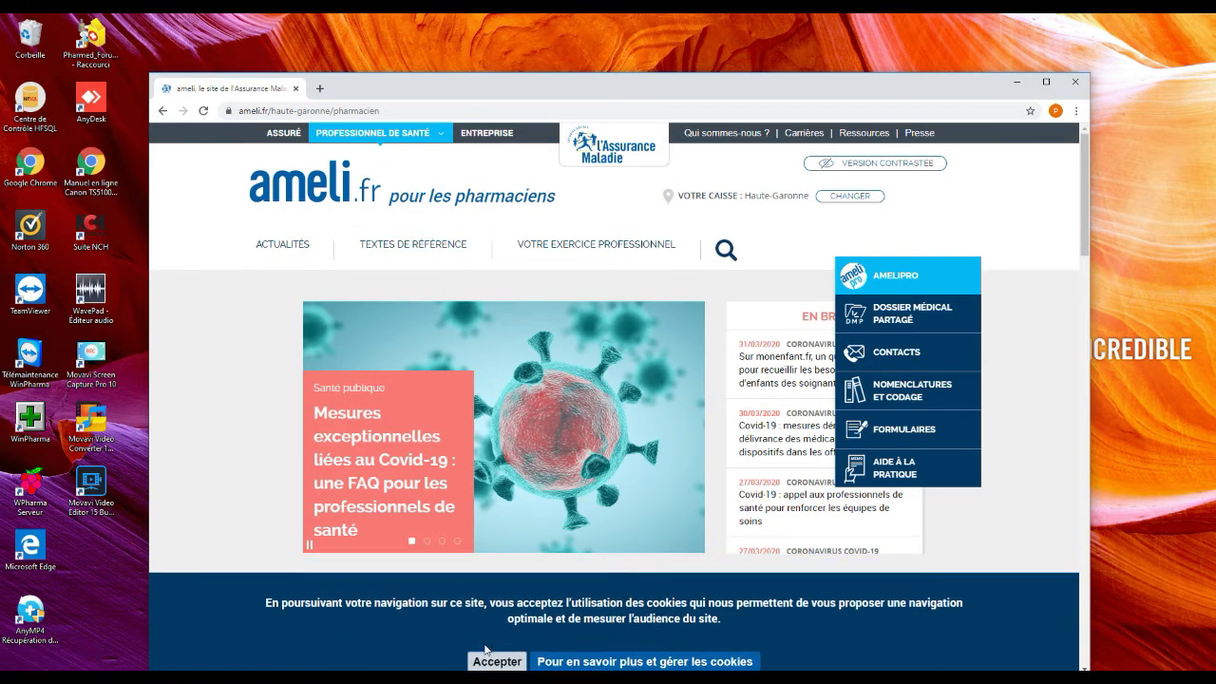
click(902, 281)
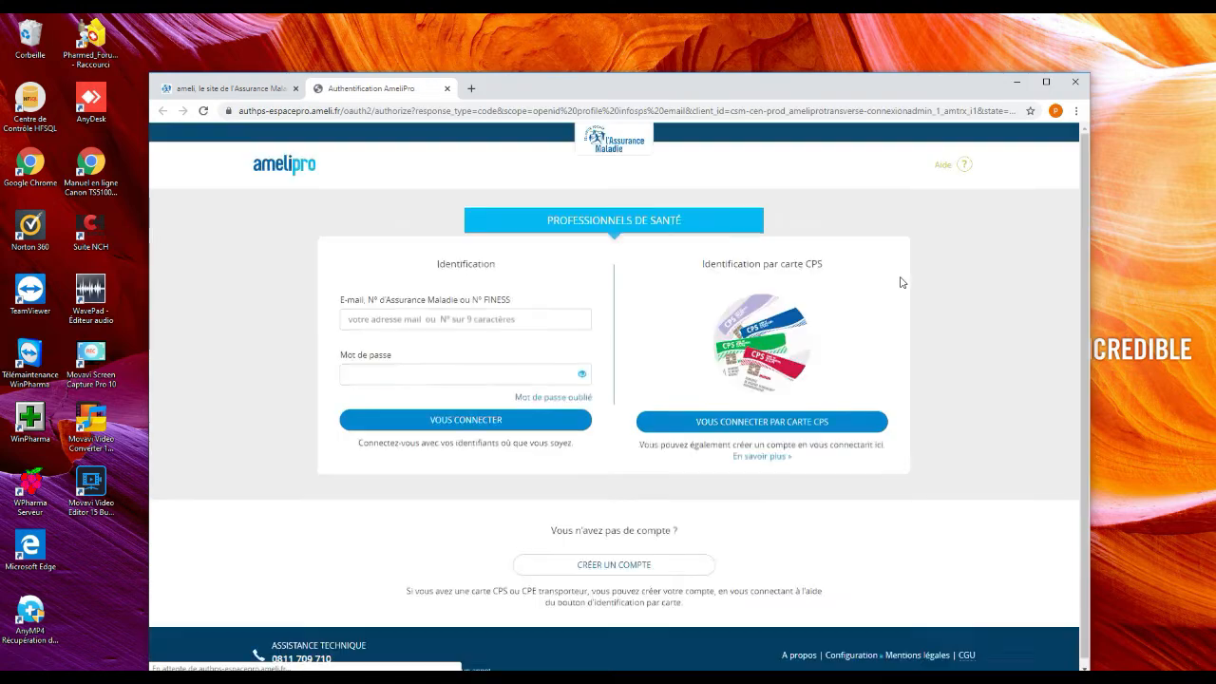
Log in to ameli pro with the pharmacy's FINESS identifier and account password
click(465, 394)
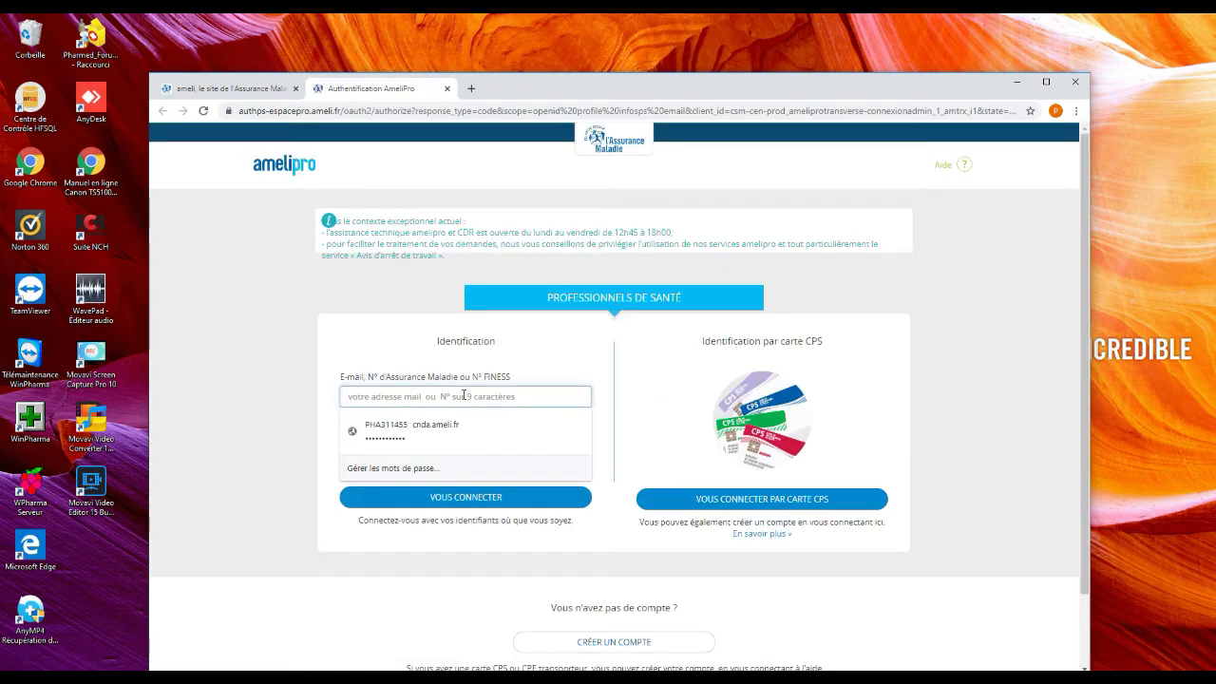
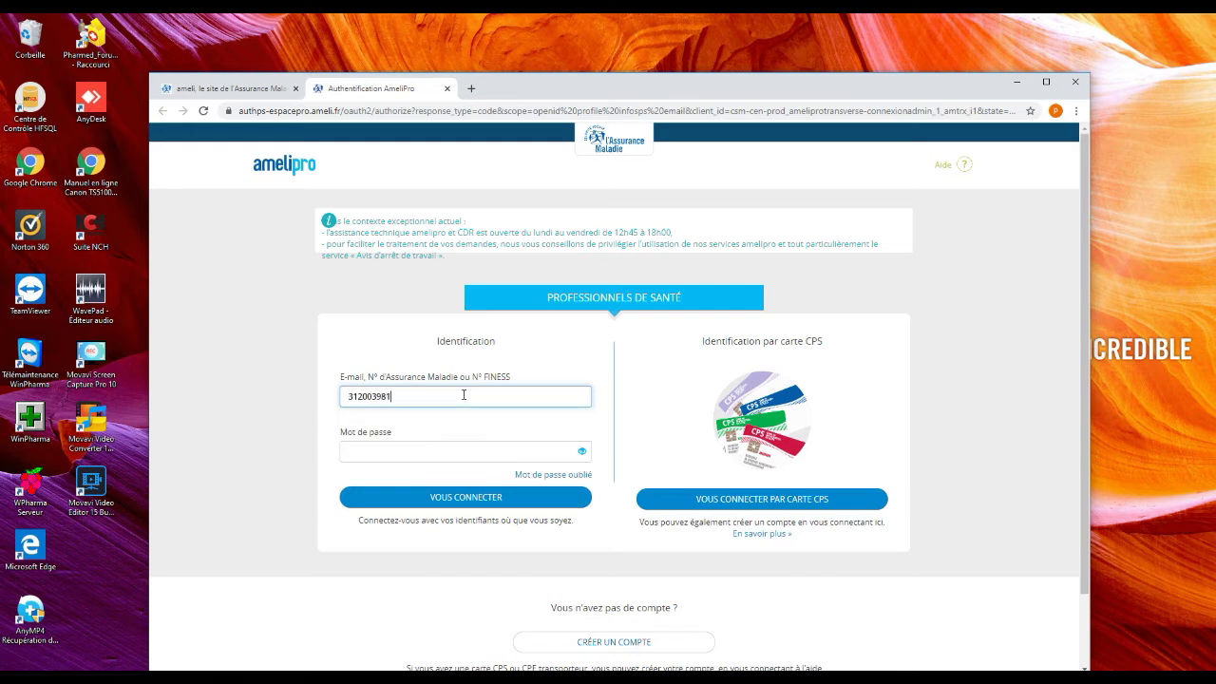
click(418, 453)
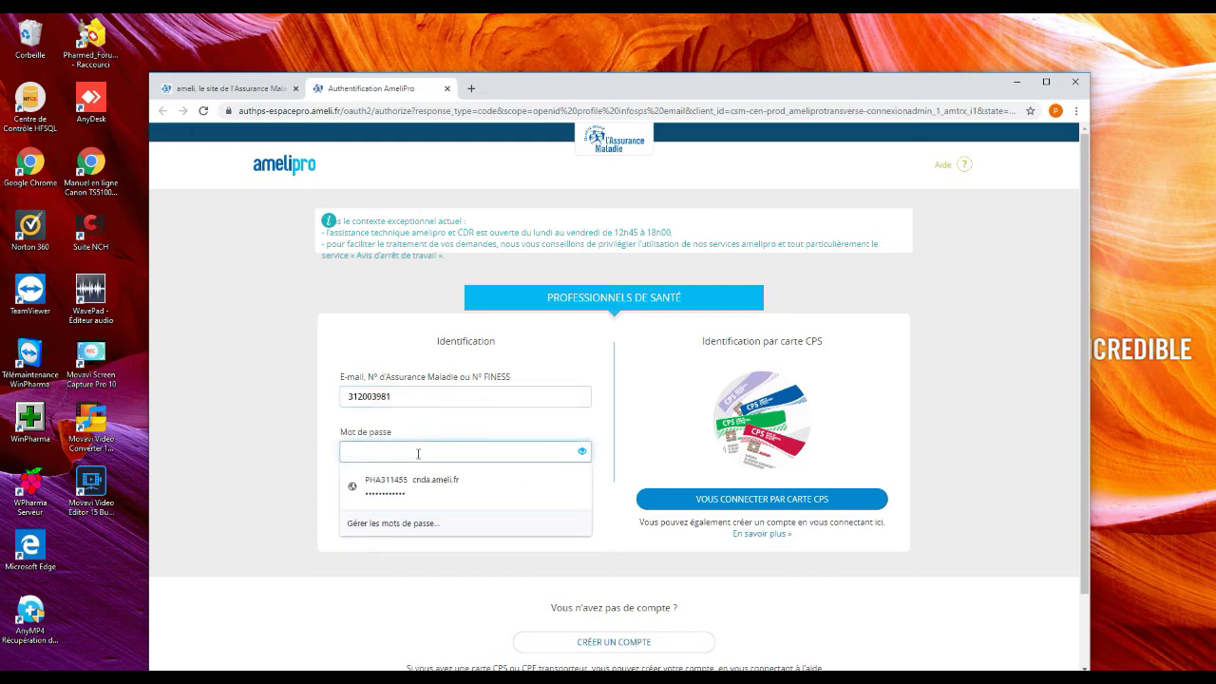
text(••)
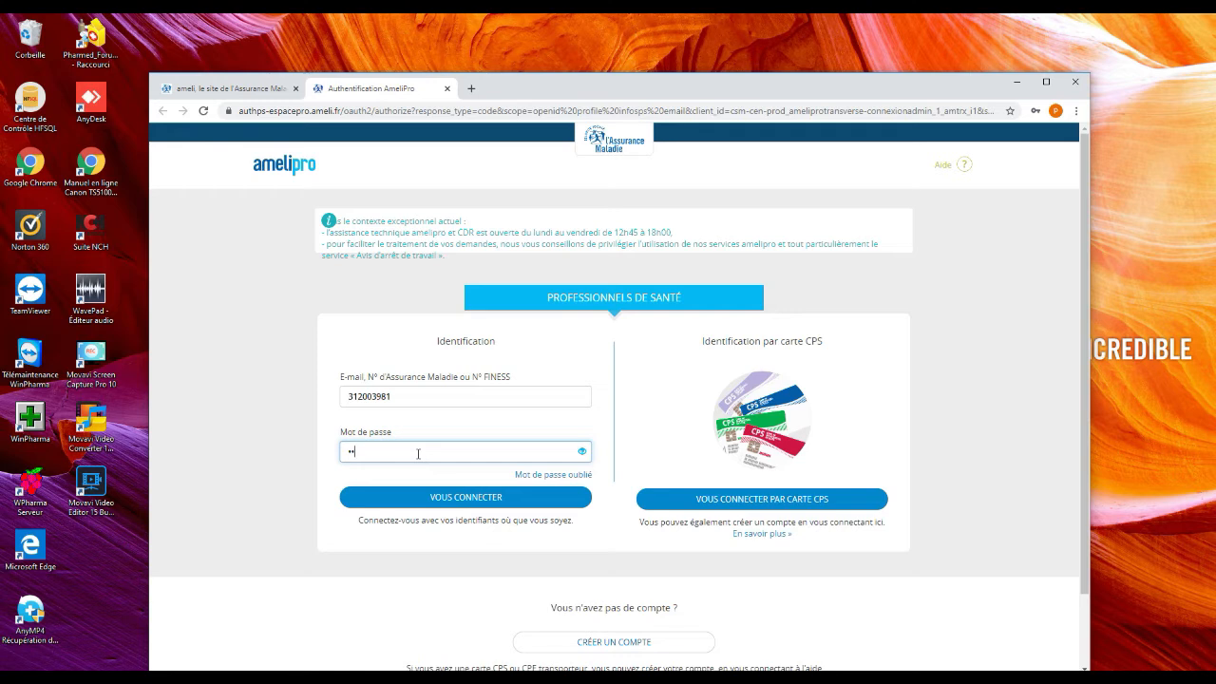
text(•••••••)
click(443, 506)
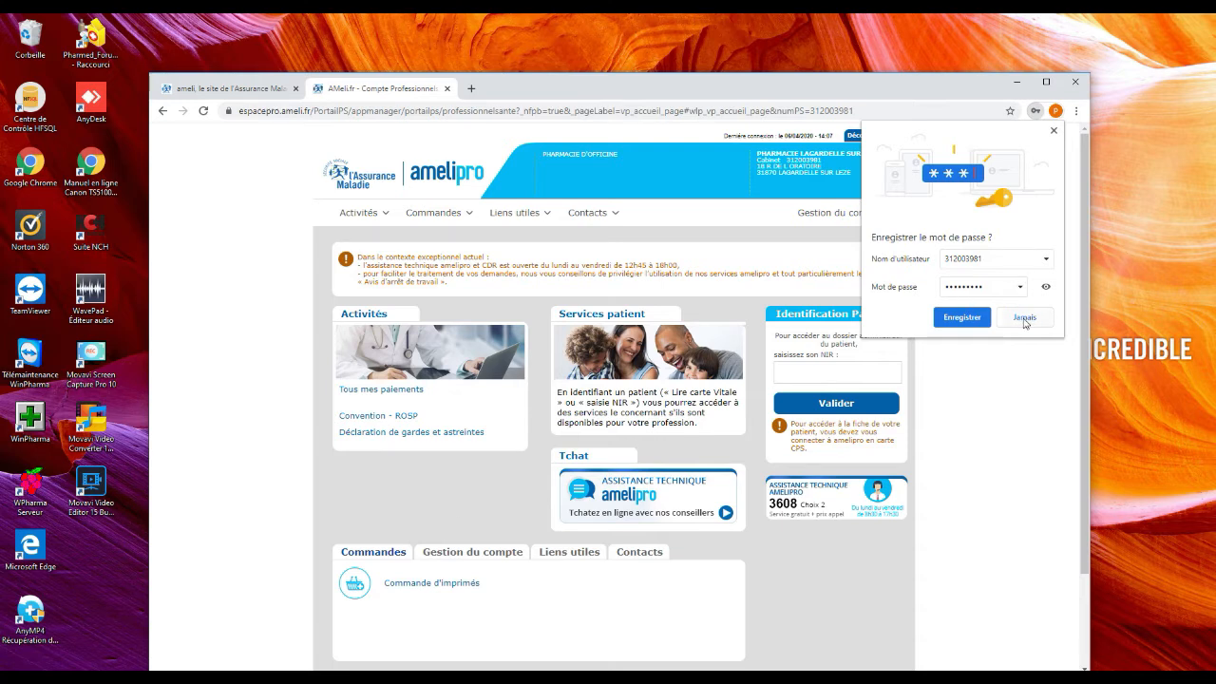
Dismiss Chrome's save-password popup and move the browser window higher on screen
click(981, 320)
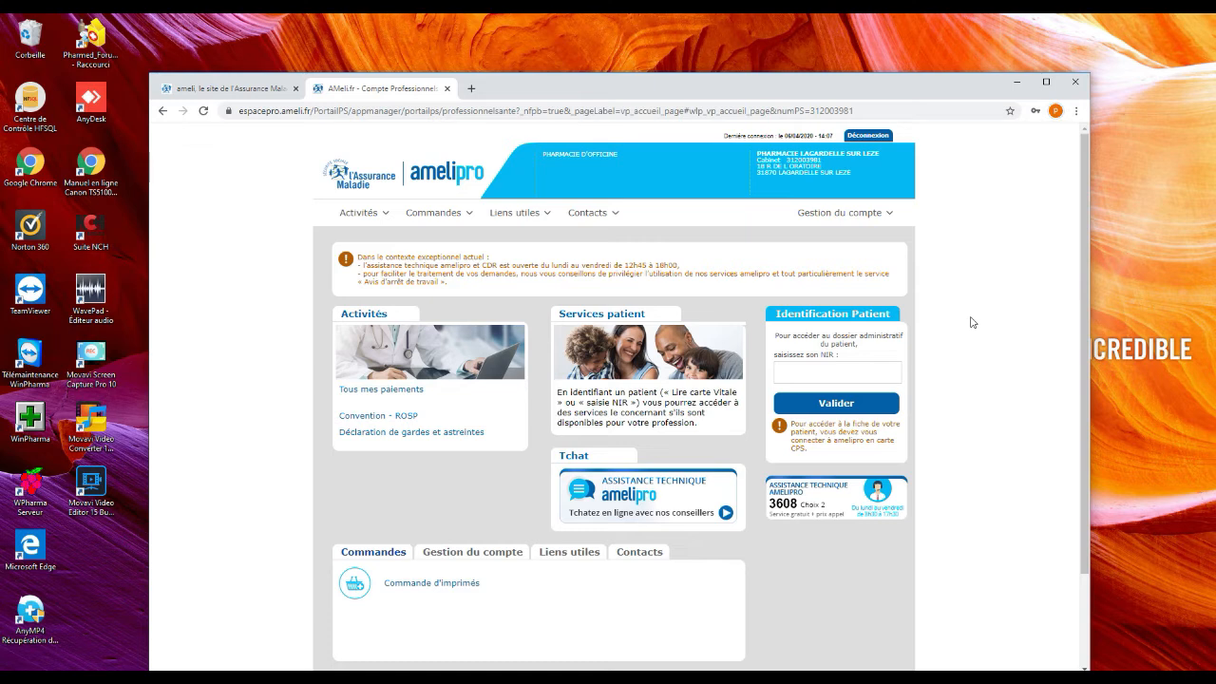
drag(712, 88, 705, 41)
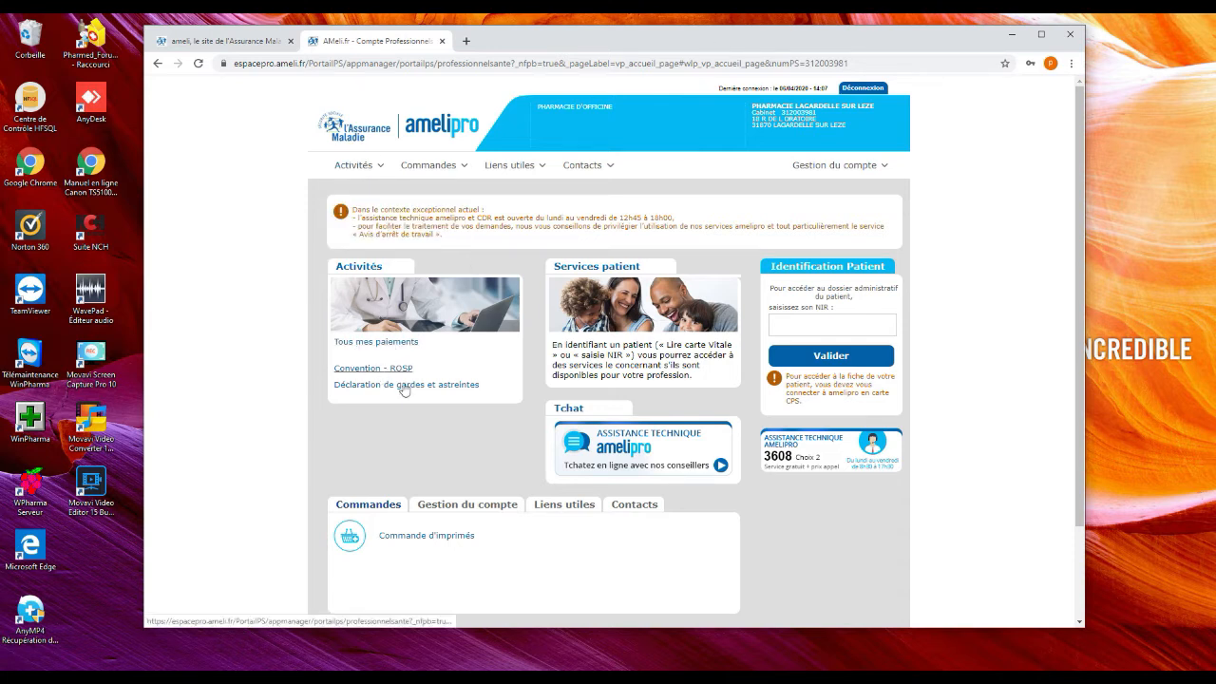
Open 'Tous mes paiements' and browse the Mes Paiements list of tiers-payant lots
click(375, 347)
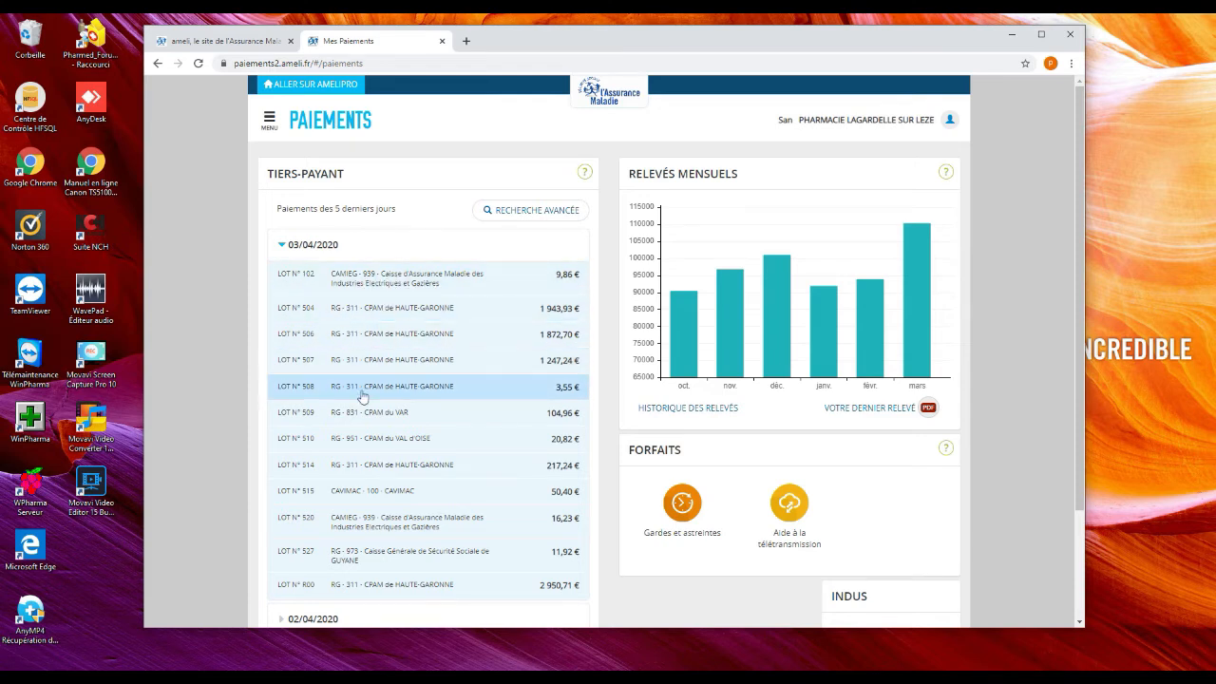
scroll(388, 429, down, 3)
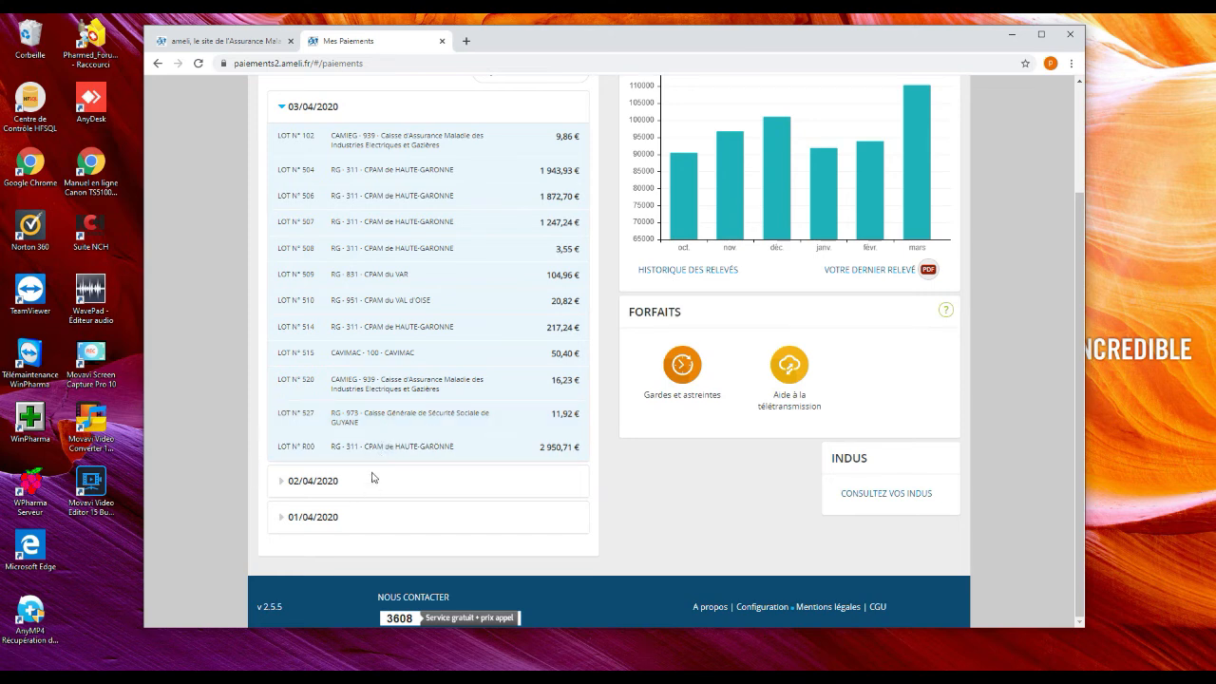
scroll(426, 379, up, 3)
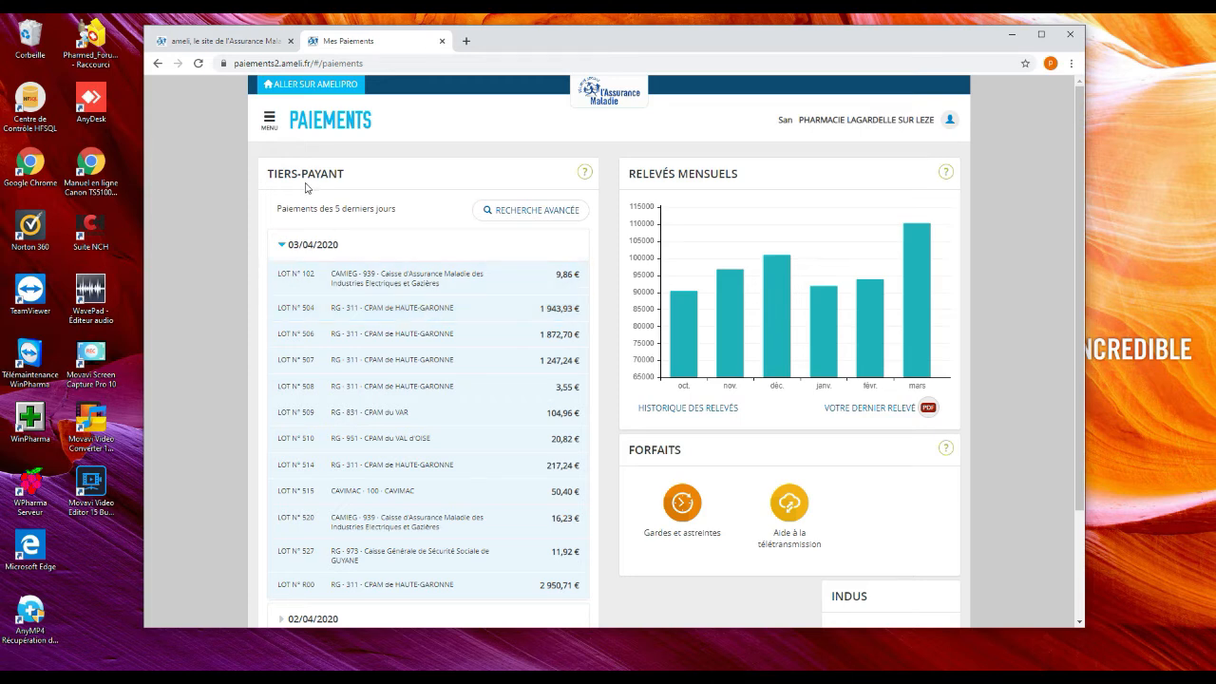
Go to Relevés mensuels from the menu and download the Octobre 2018 statement as CSV
click(269, 122)
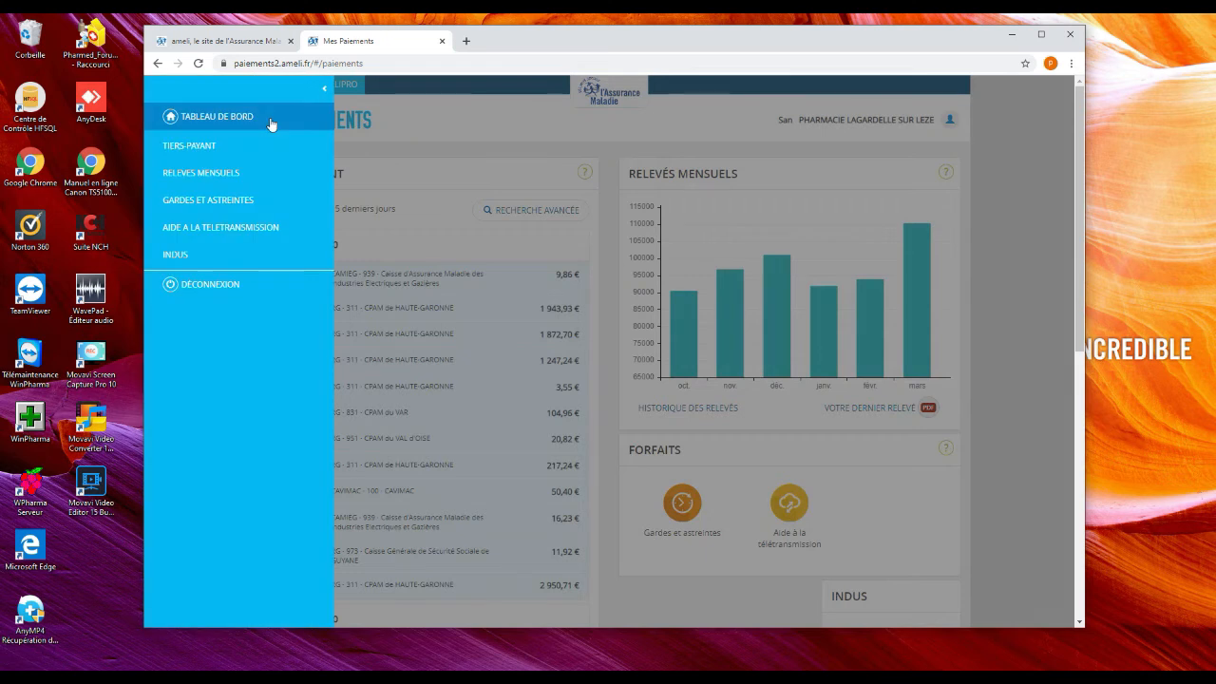
click(270, 121)
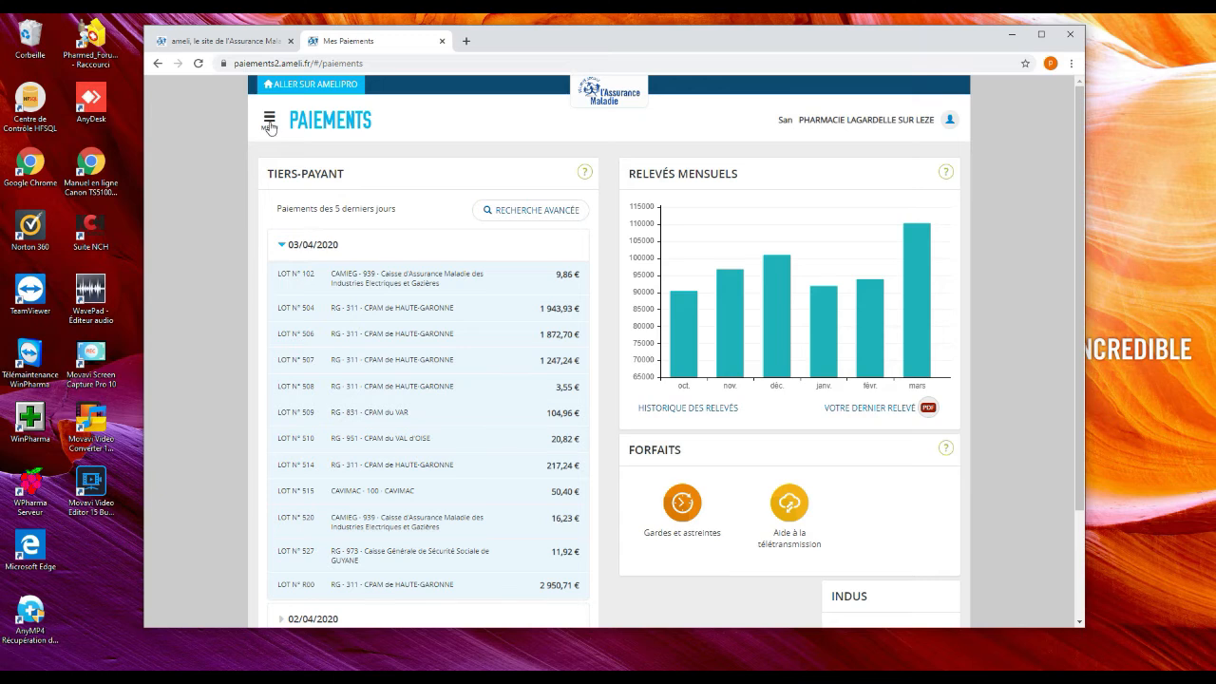
click(270, 121)
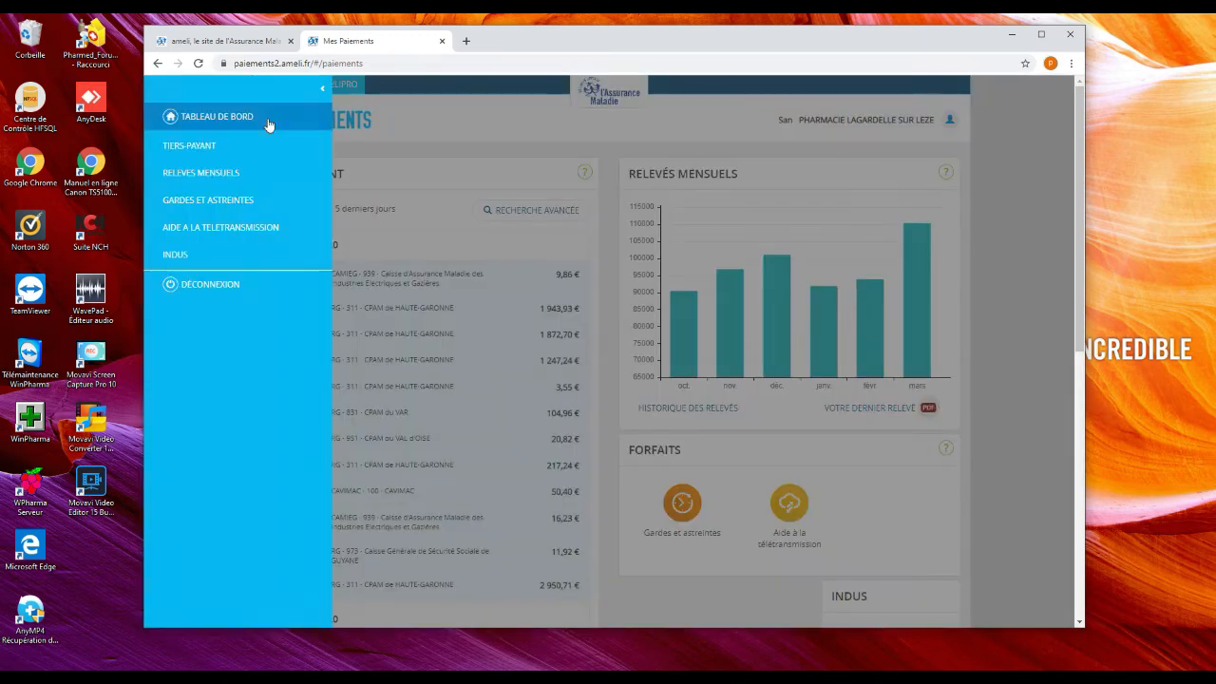
click(232, 171)
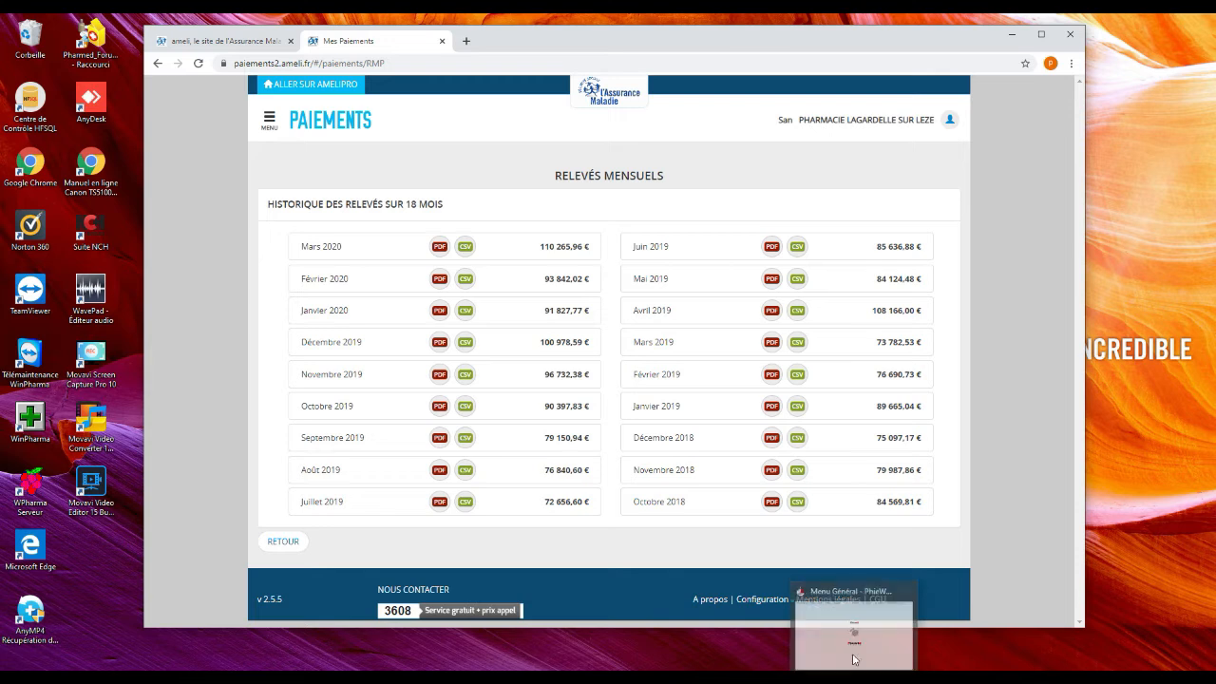
click(799, 503)
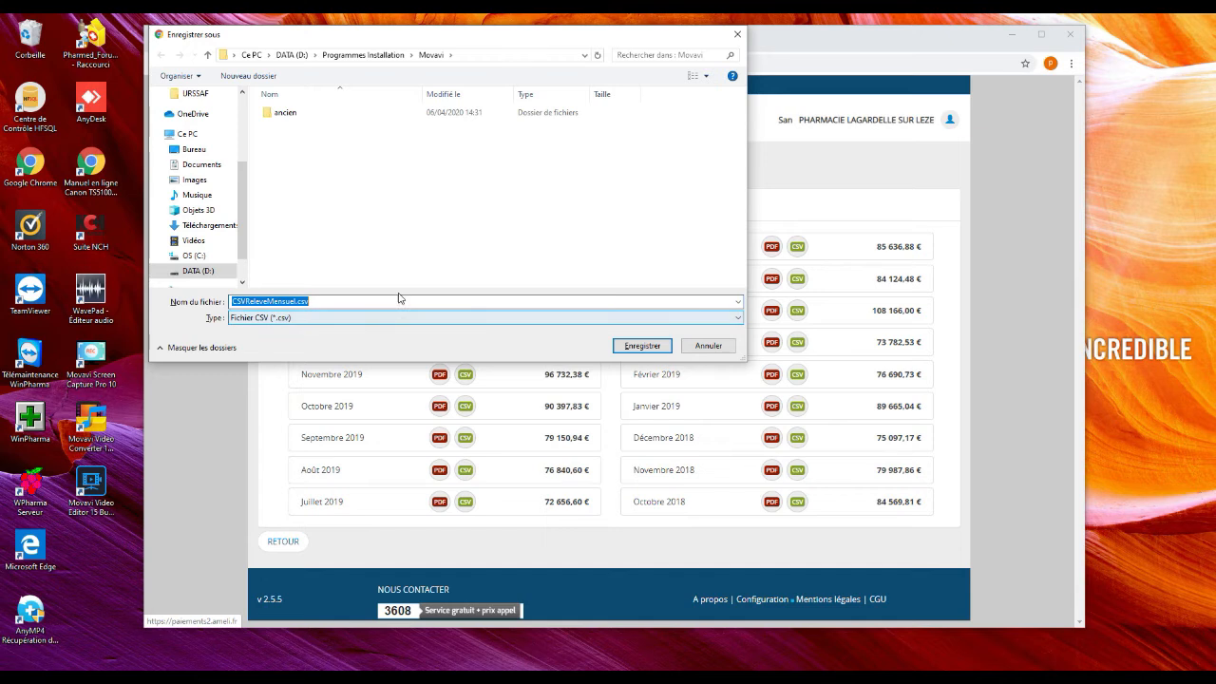
Create and open a new folder CPAM FORMATION inside D:\Temp
click(291, 57)
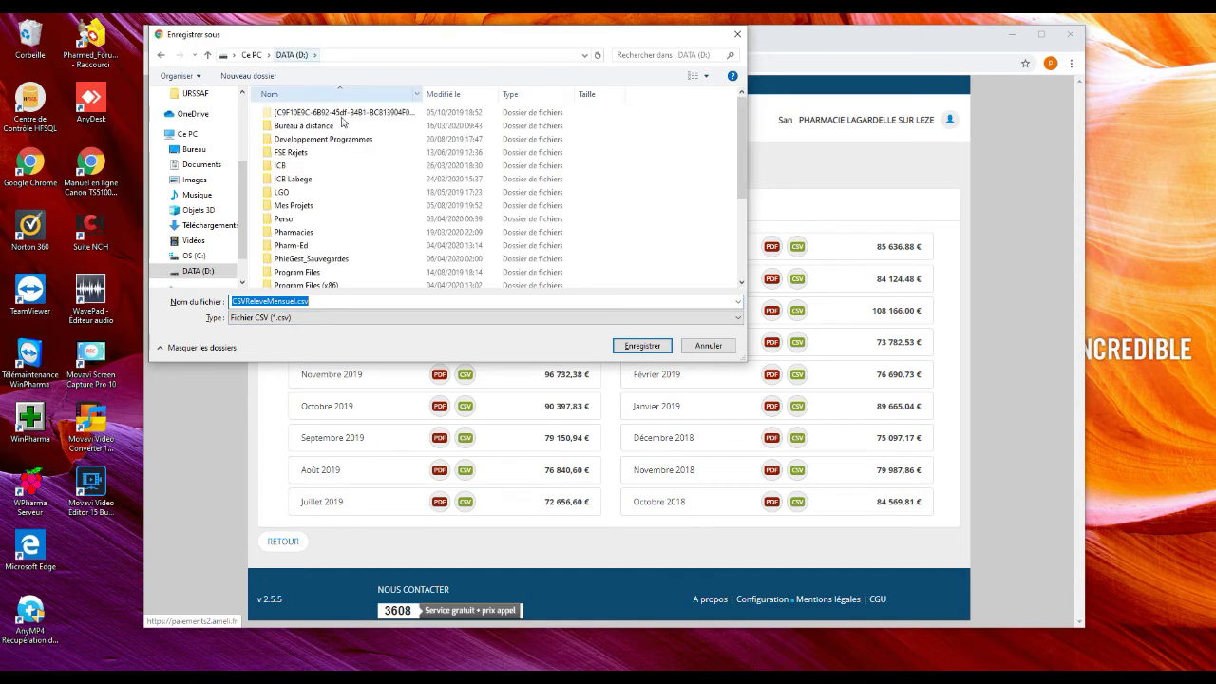
scroll(380, 180, down, 3)
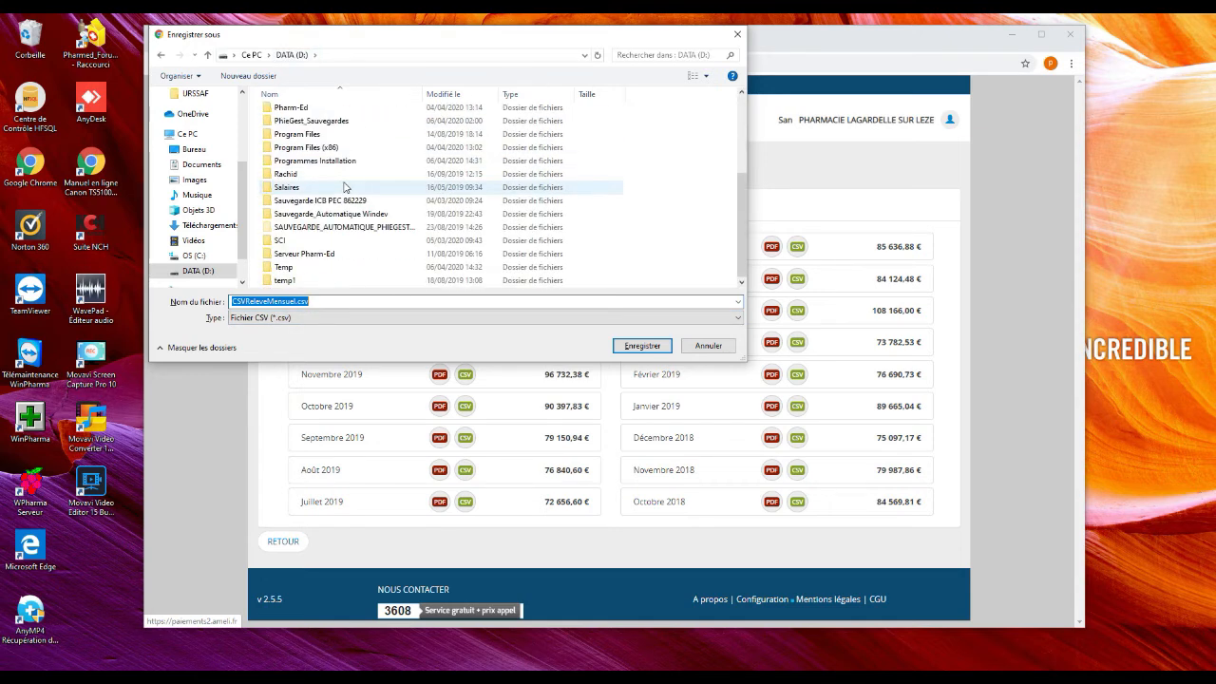
double_click(304, 268)
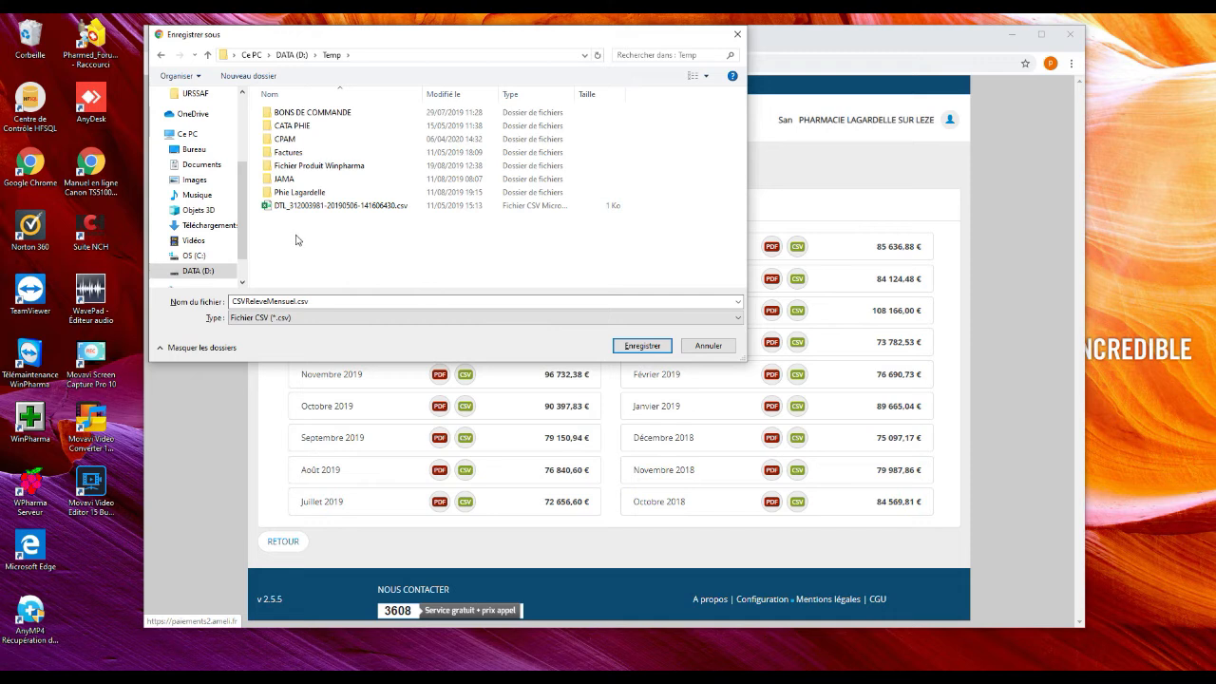
right_click(297, 245)
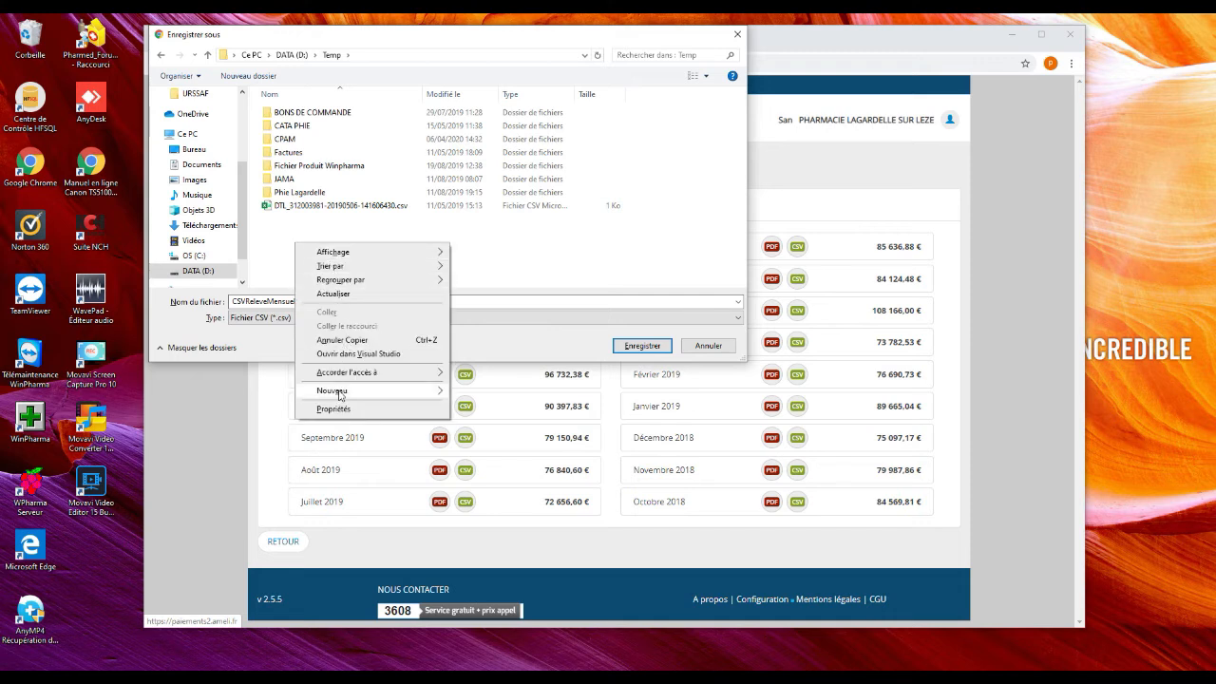
mouse_move(342, 392)
click(472, 395)
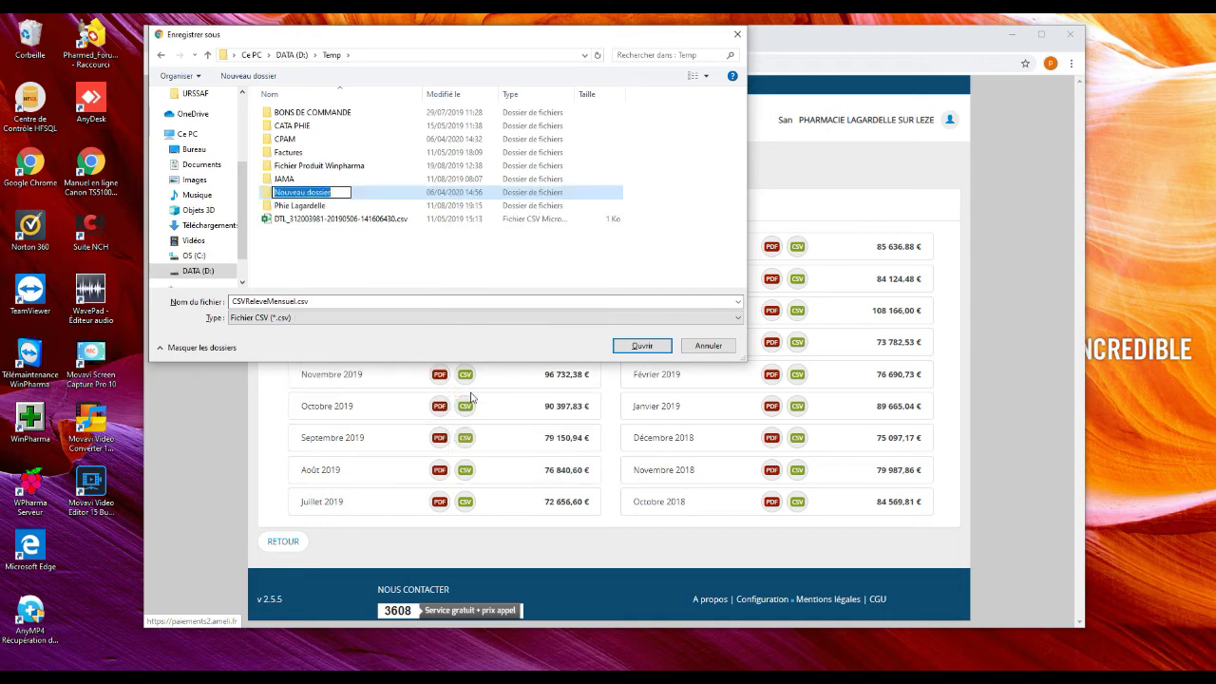
text(CPAM F)
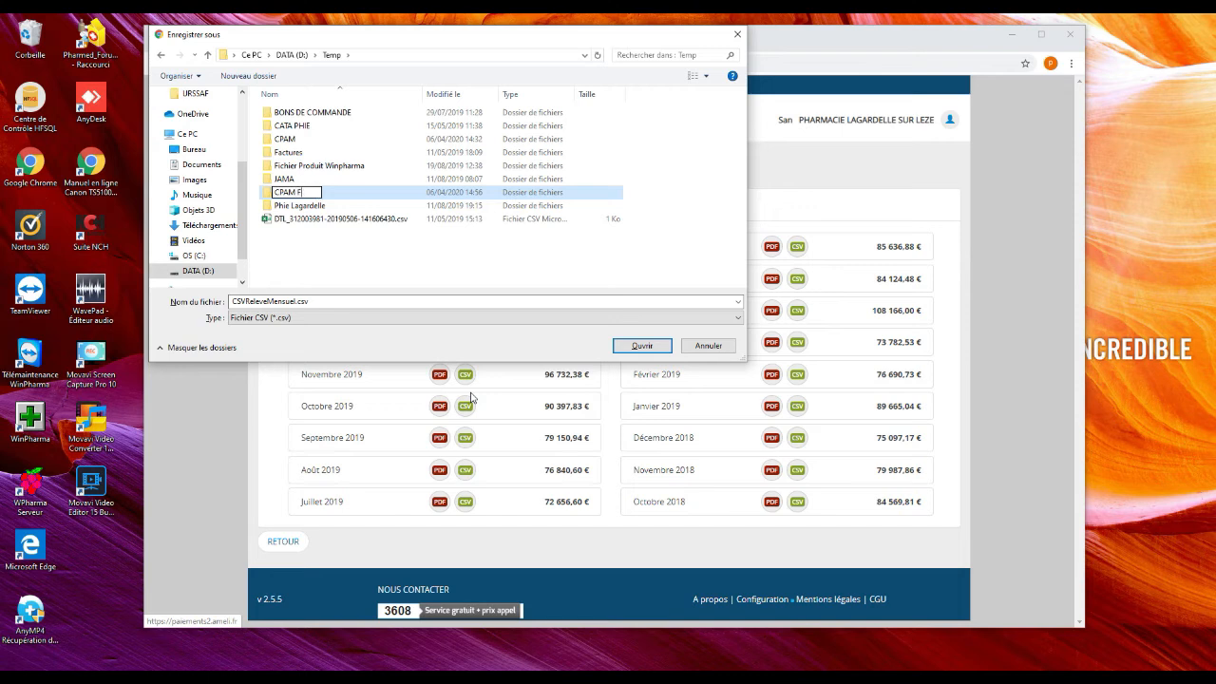
text(ORMATIO)
text(N)
key(Return)
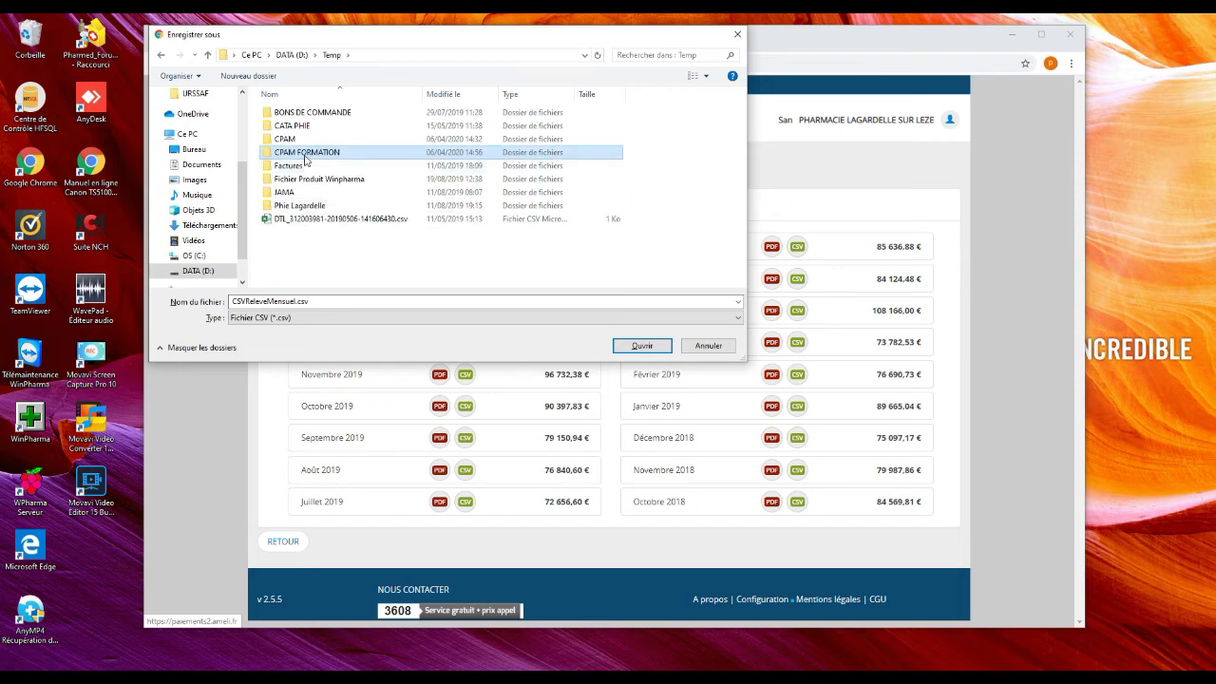
key(Return)
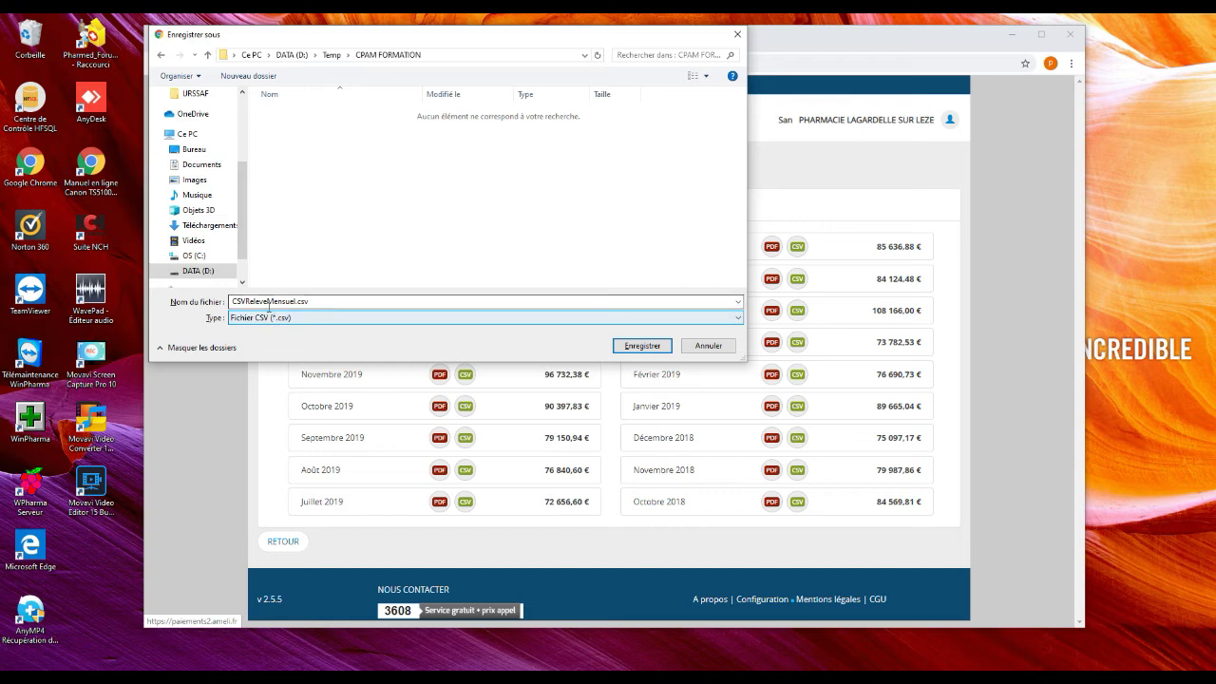
Name the file Rel CPAM 2018-10.csv and save it in CPAM FORMATION
click(299, 302)
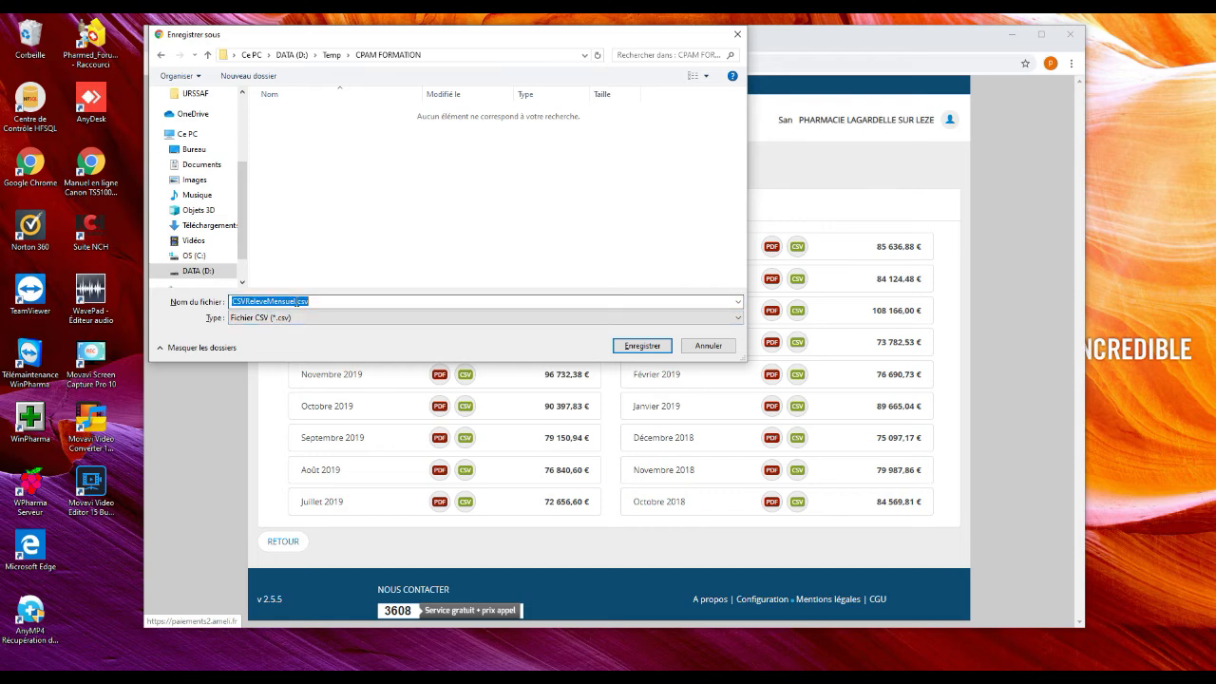
drag(288, 300, 239, 301)
key(BackSpace)
text(PAM 2018-10)
click(642, 346)
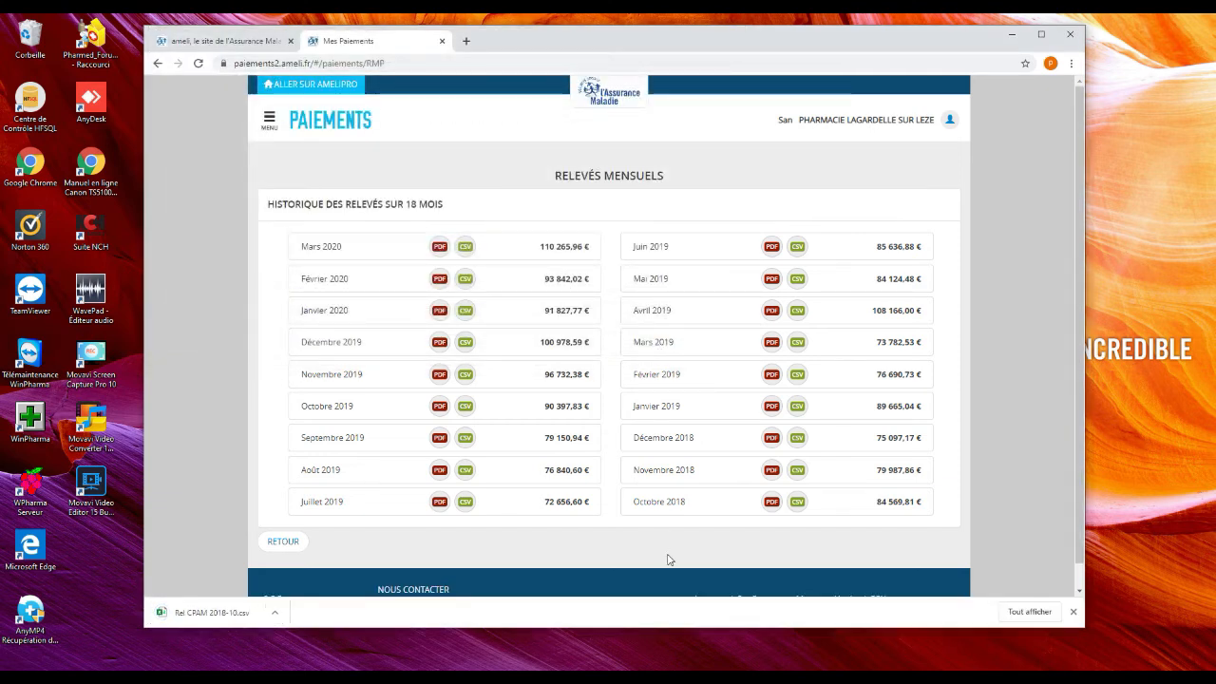
key(alt+Tab)
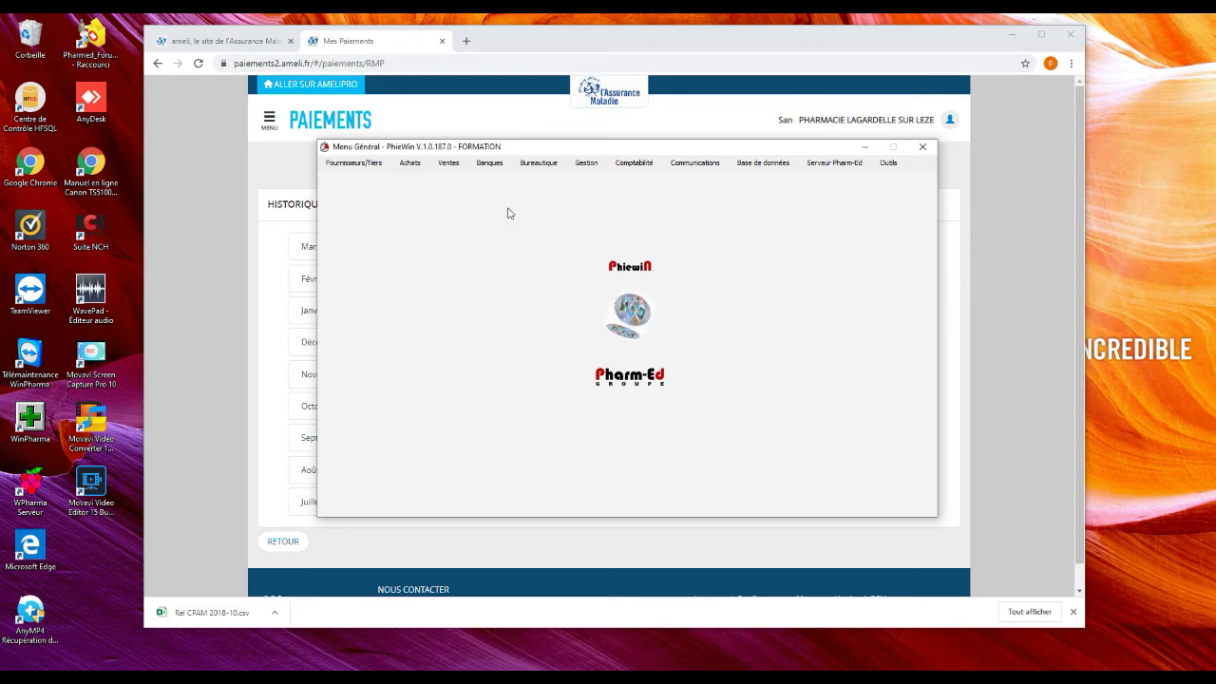
Open Ventes > FSE > Paiements CPAM to show the Importation Données option
click(448, 163)
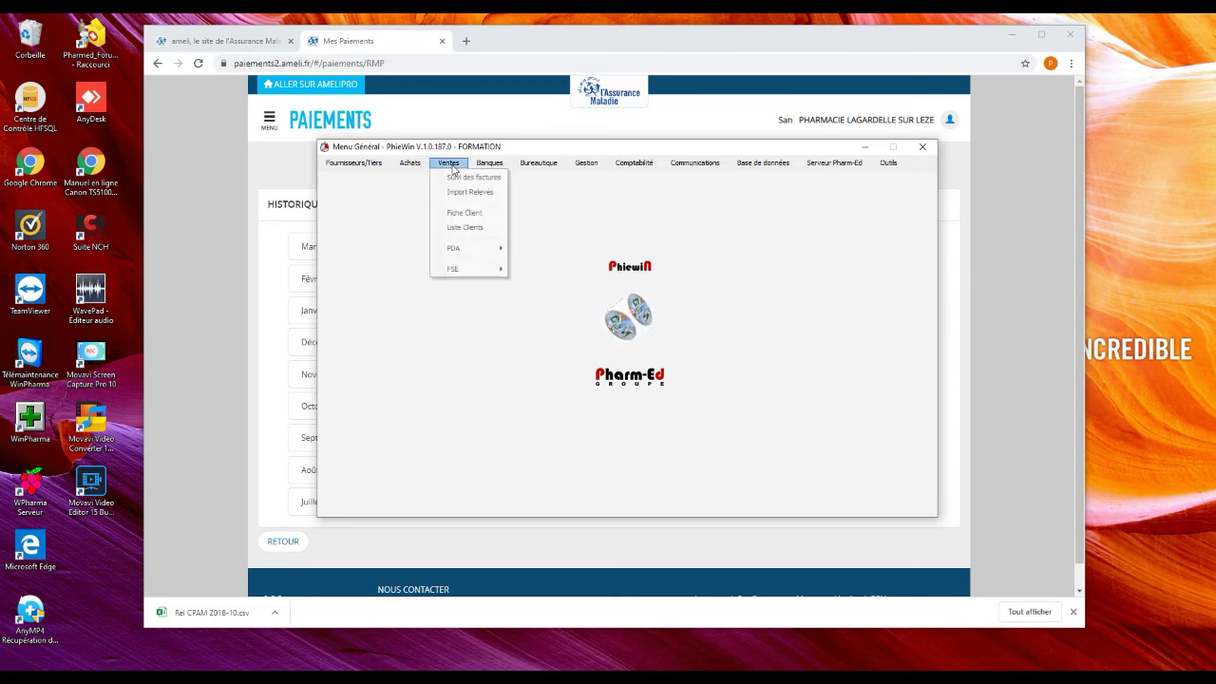
mouse_move(487, 275)
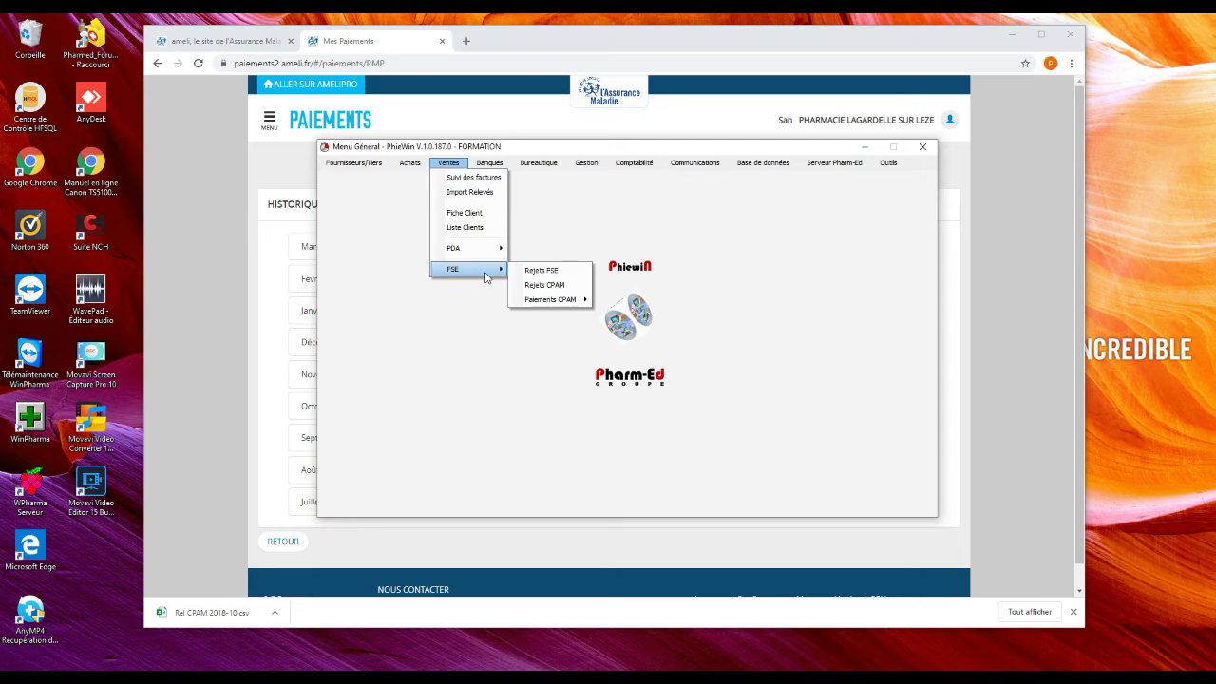
mouse_move(556, 300)
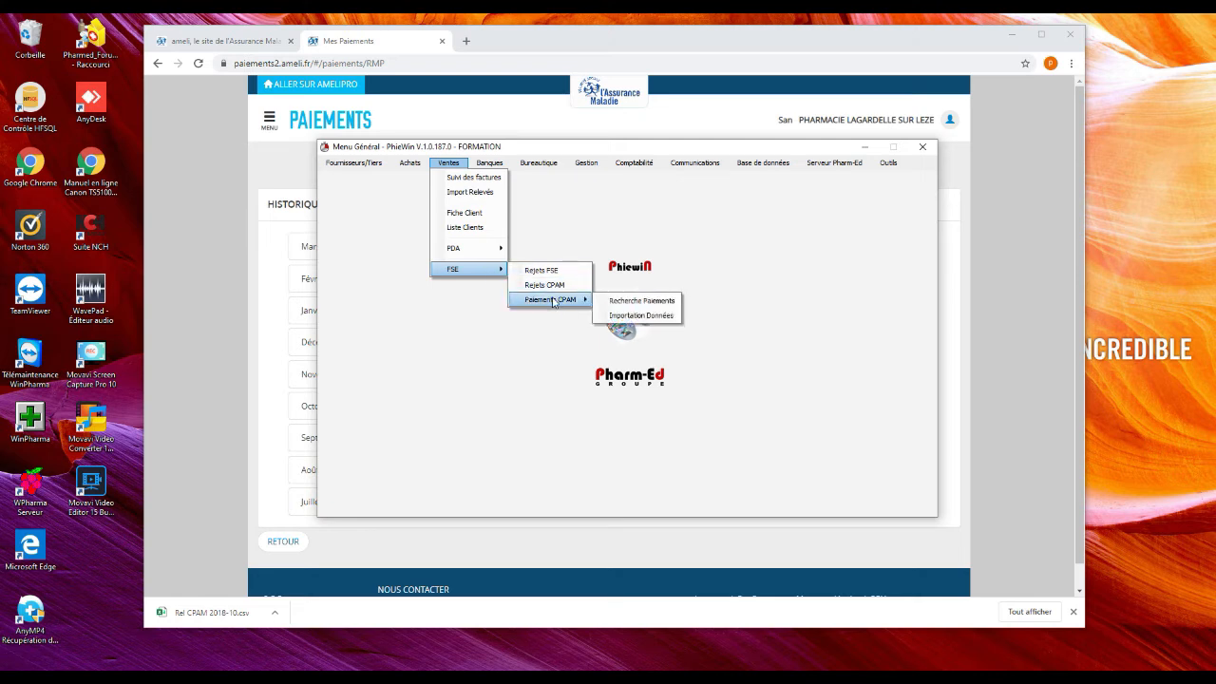
Open Importation Données and set its Répertoire to D:\Temp\CPAM FORMATION
click(644, 316)
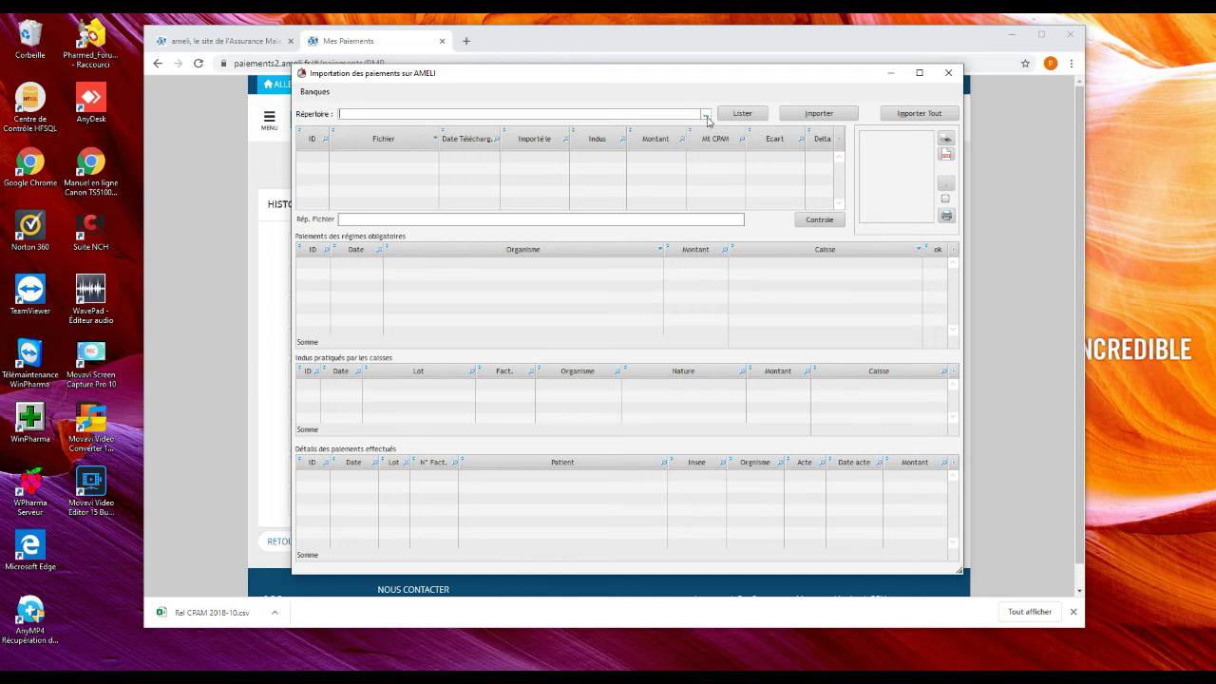
click(705, 115)
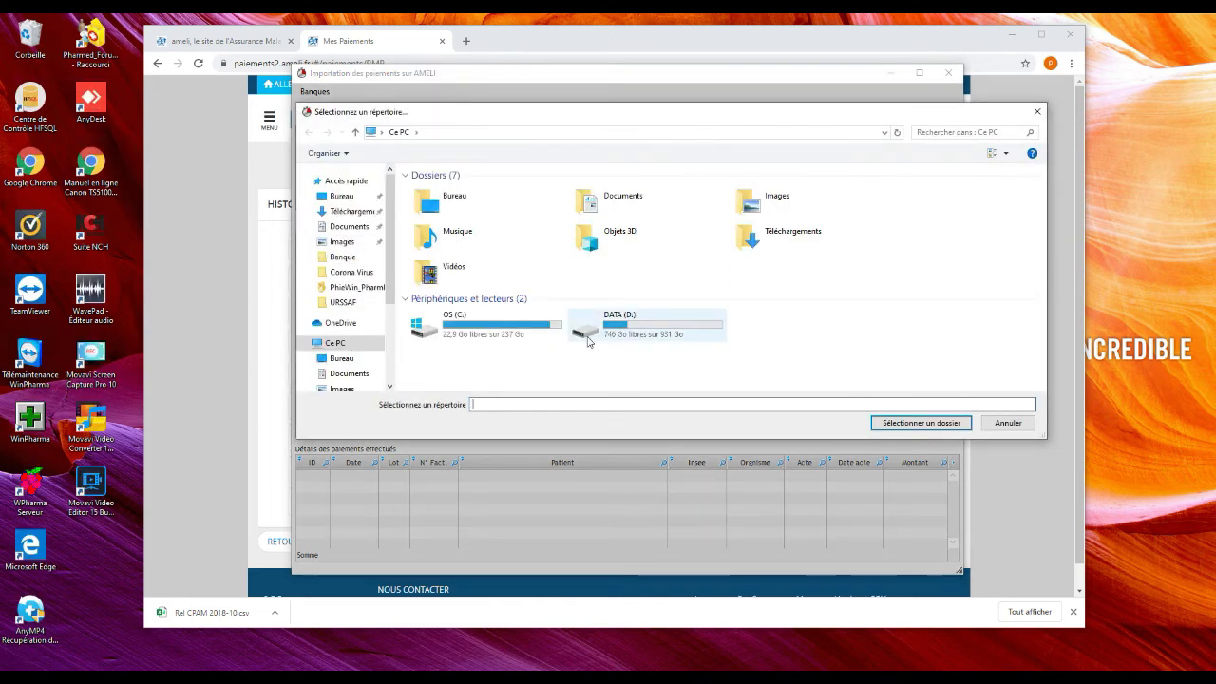
double_click(665, 332)
scroll(532, 340, down, 3)
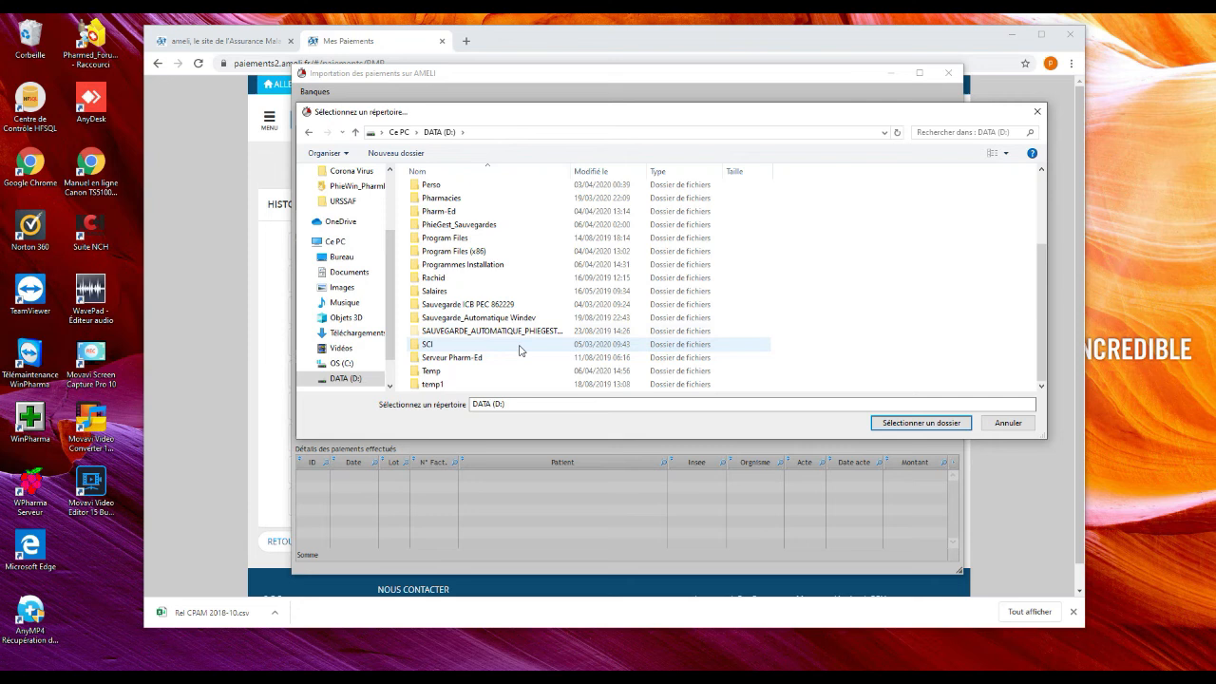
double_click(457, 378)
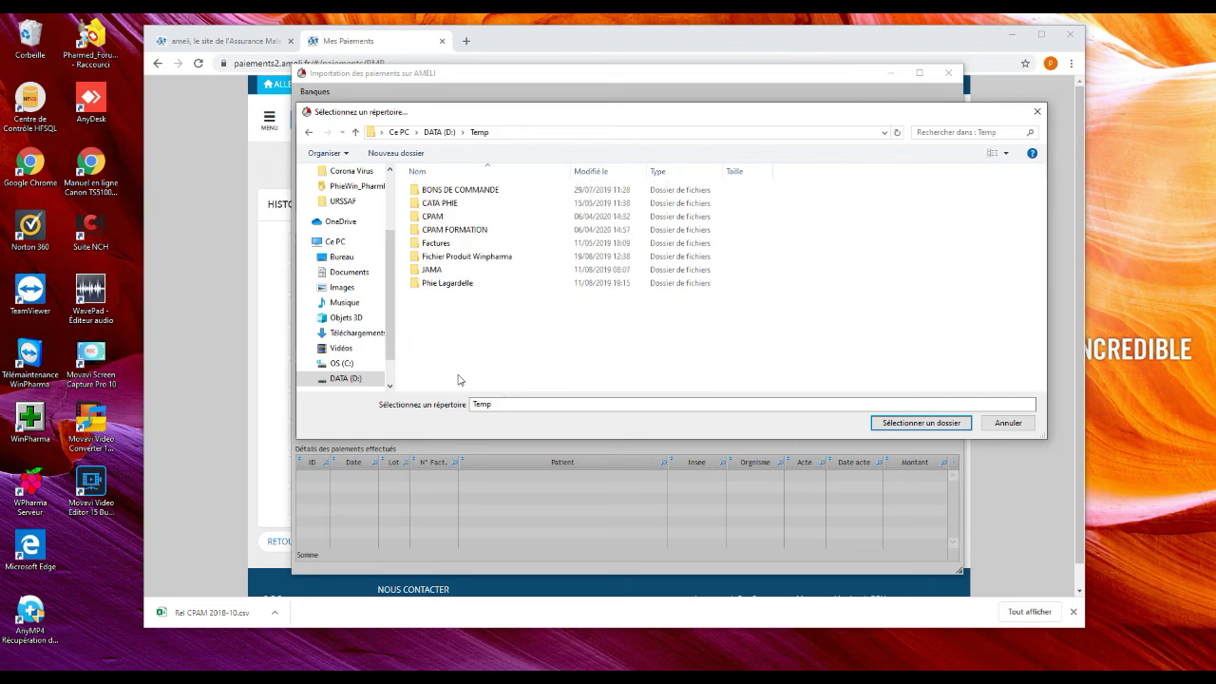
double_click(456, 233)
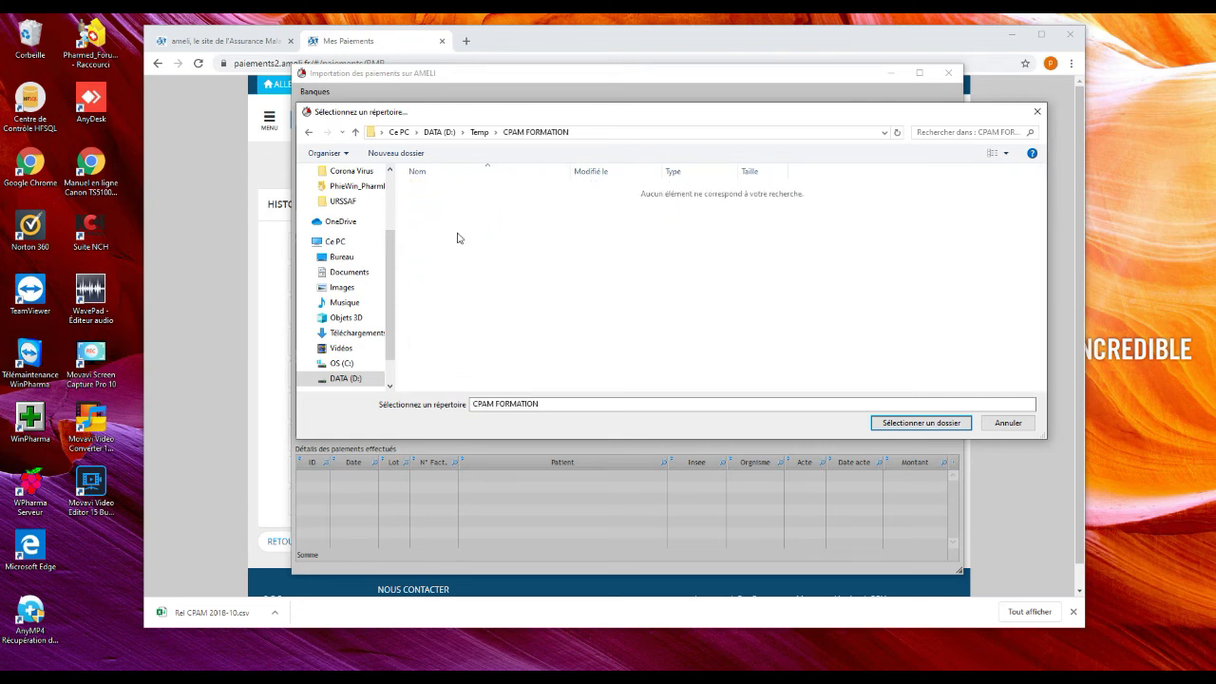
click(922, 424)
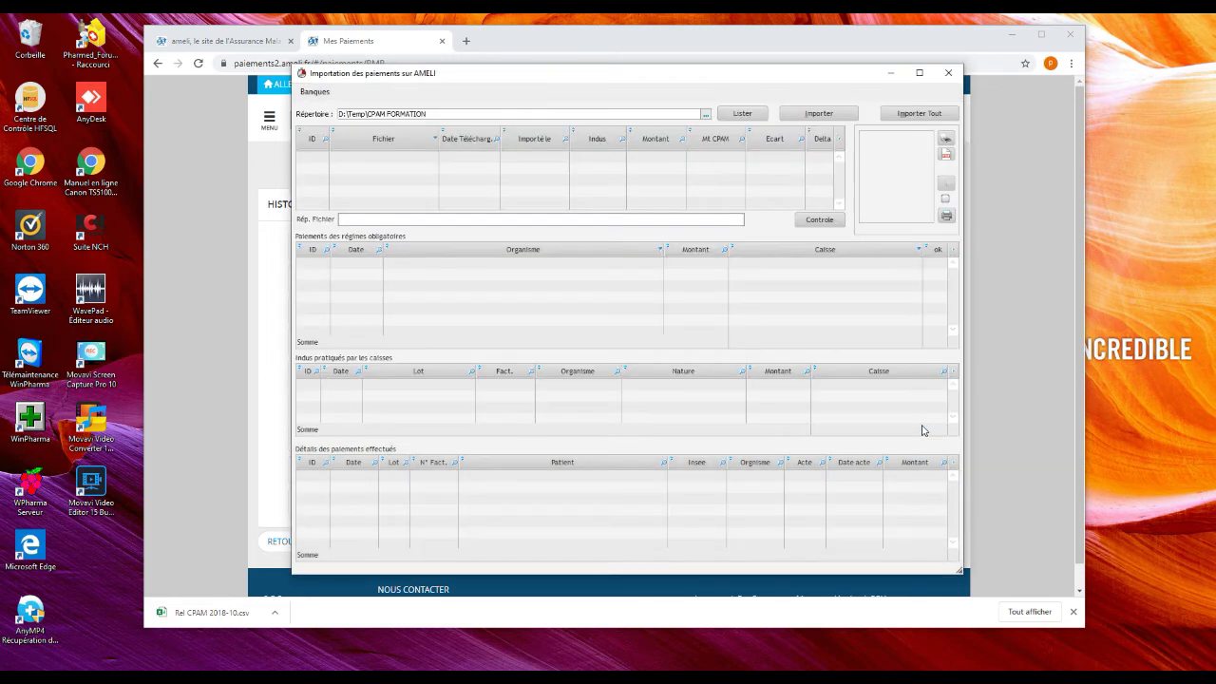
List the folder's CSV files and import Rel CPAM 2018-10.csv, totalling 84 569,81 €
click(737, 115)
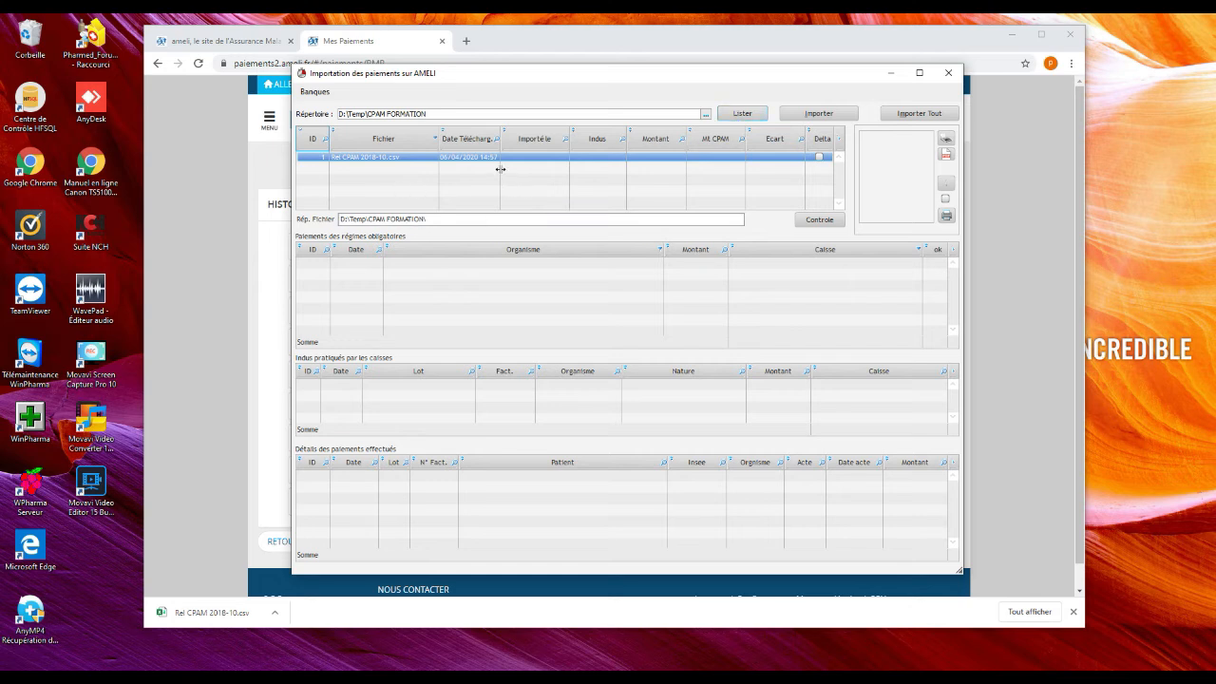
drag(500, 169, 520, 166)
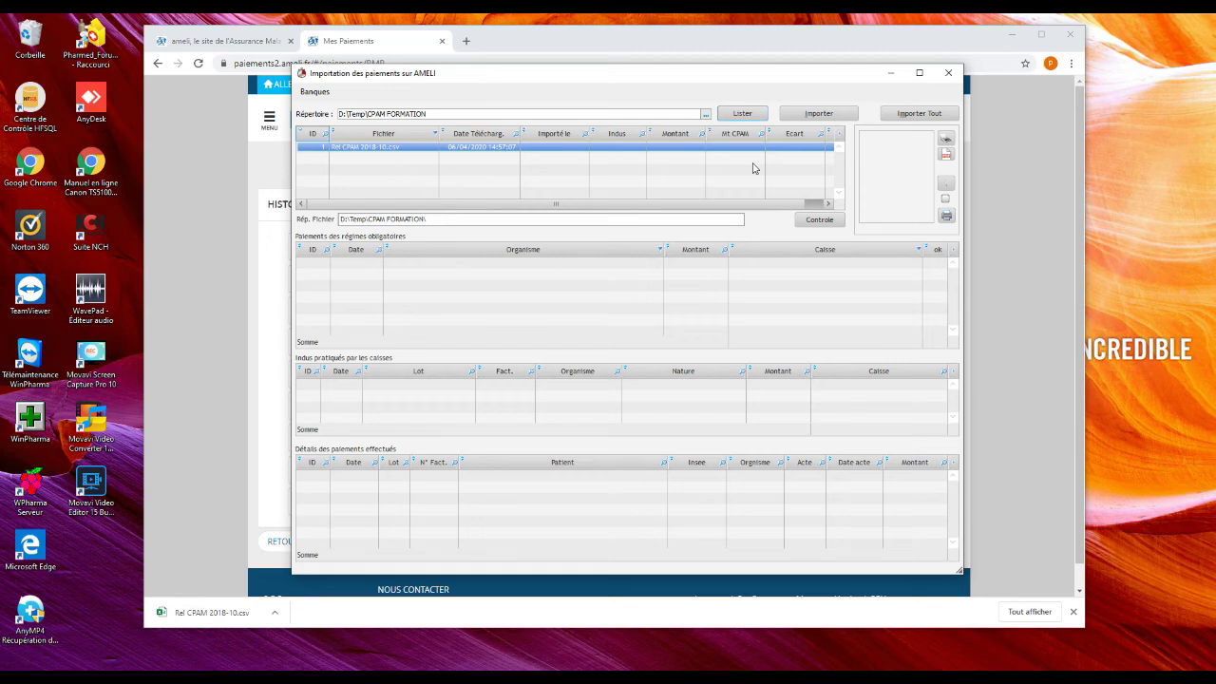
click(824, 115)
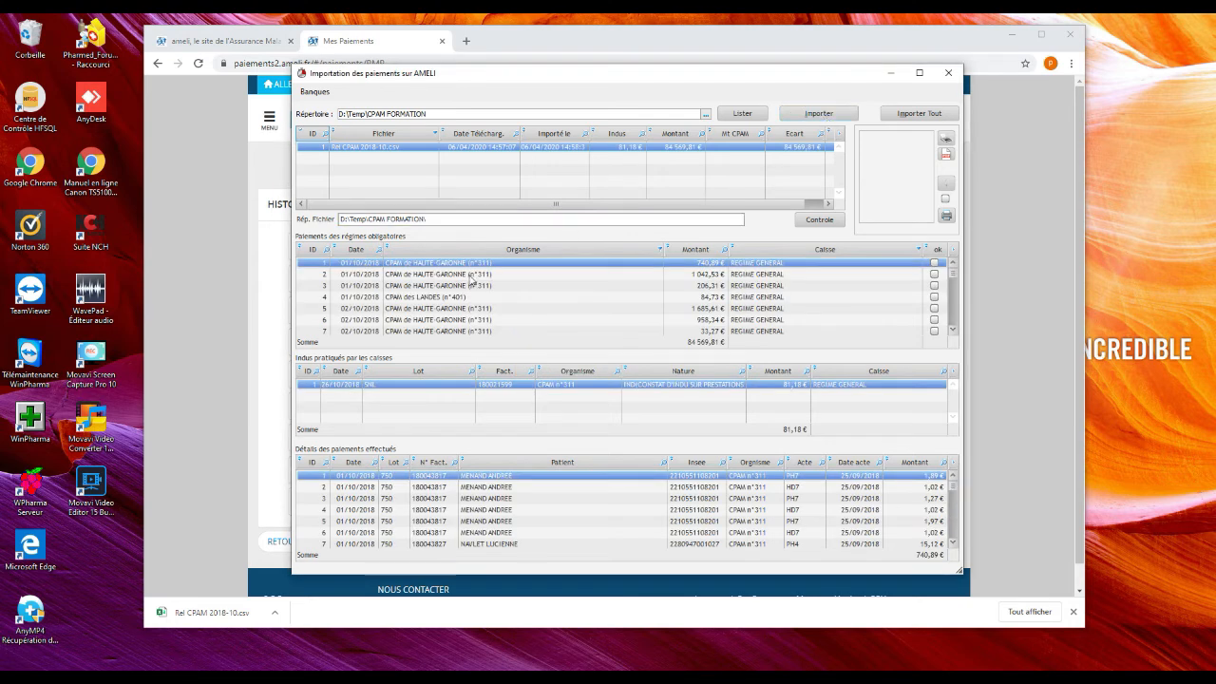
Inspect payment lines of the 1 042,53 €, 206,31 € and CPAM des LANDES batches
click(472, 276)
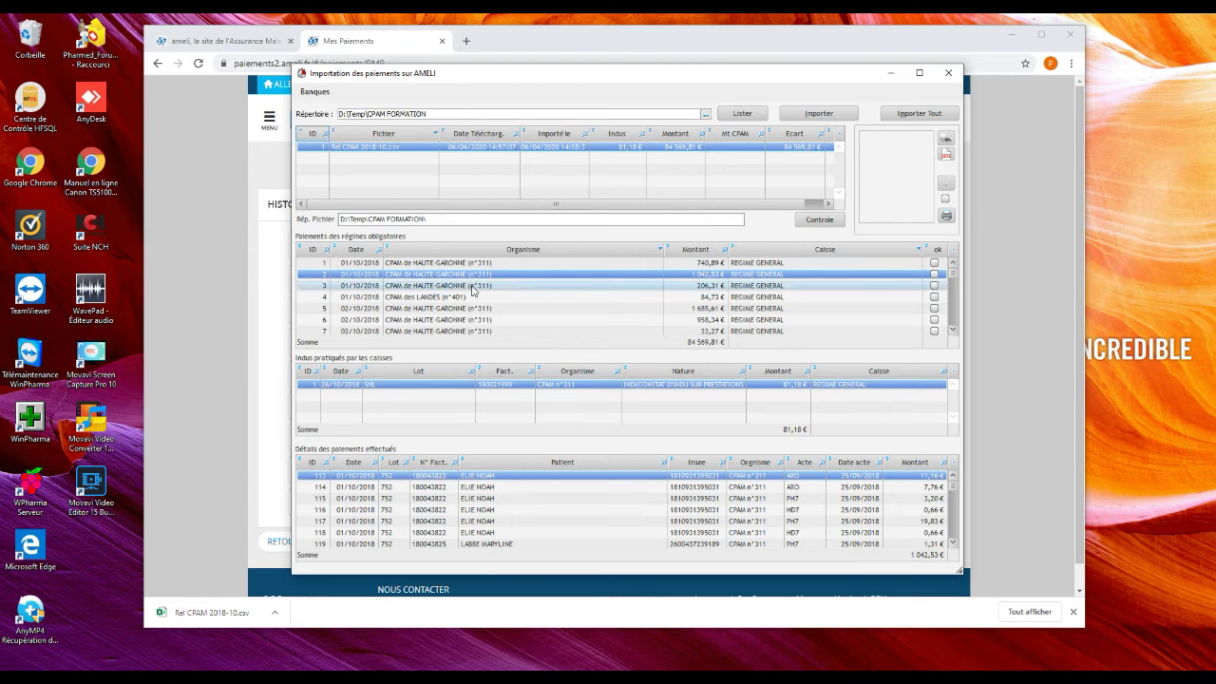
click(474, 286)
click(469, 298)
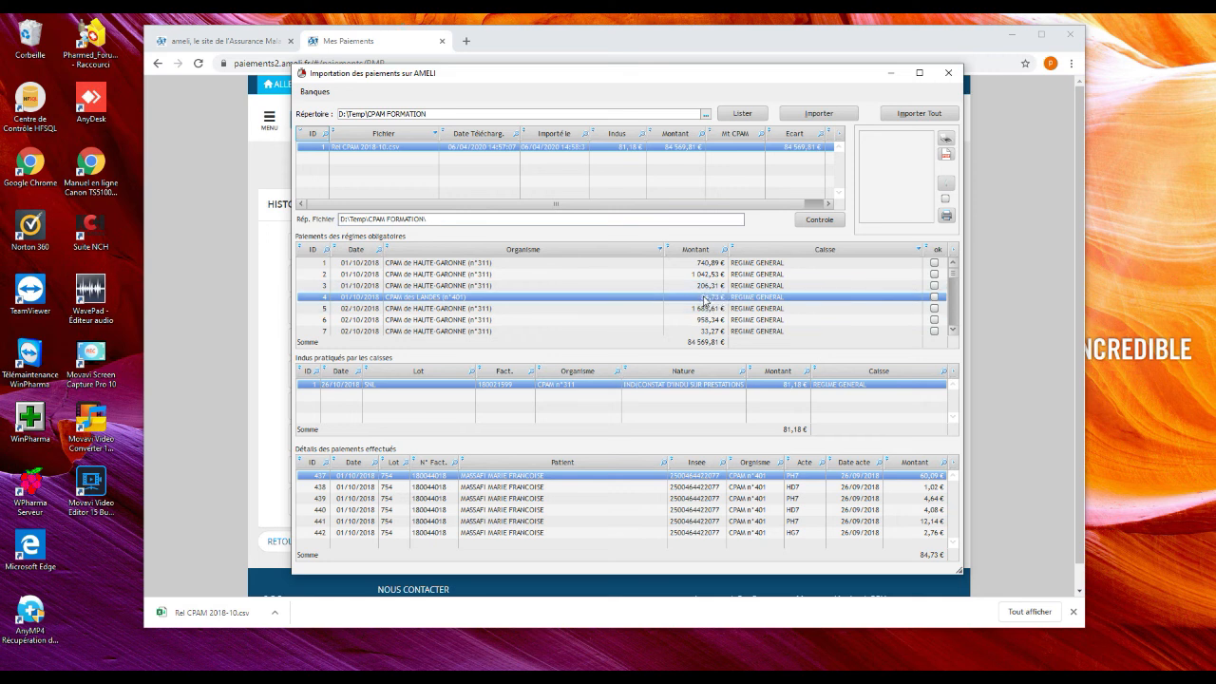
click(557, 499)
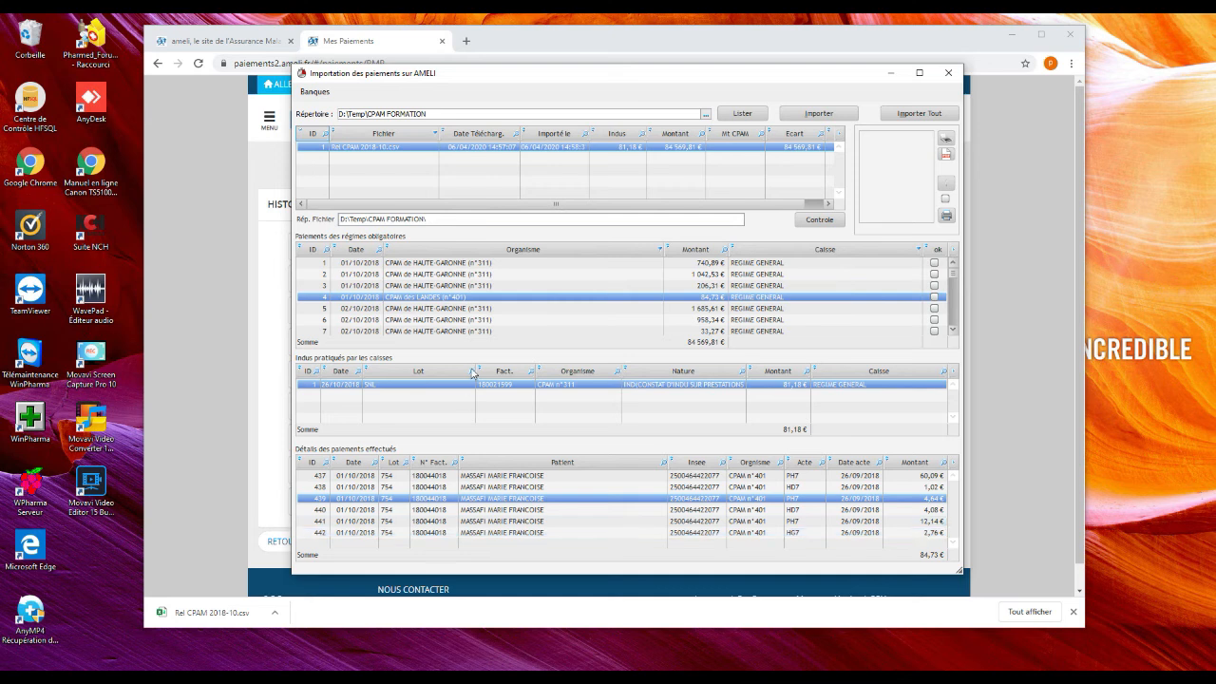
click(475, 275)
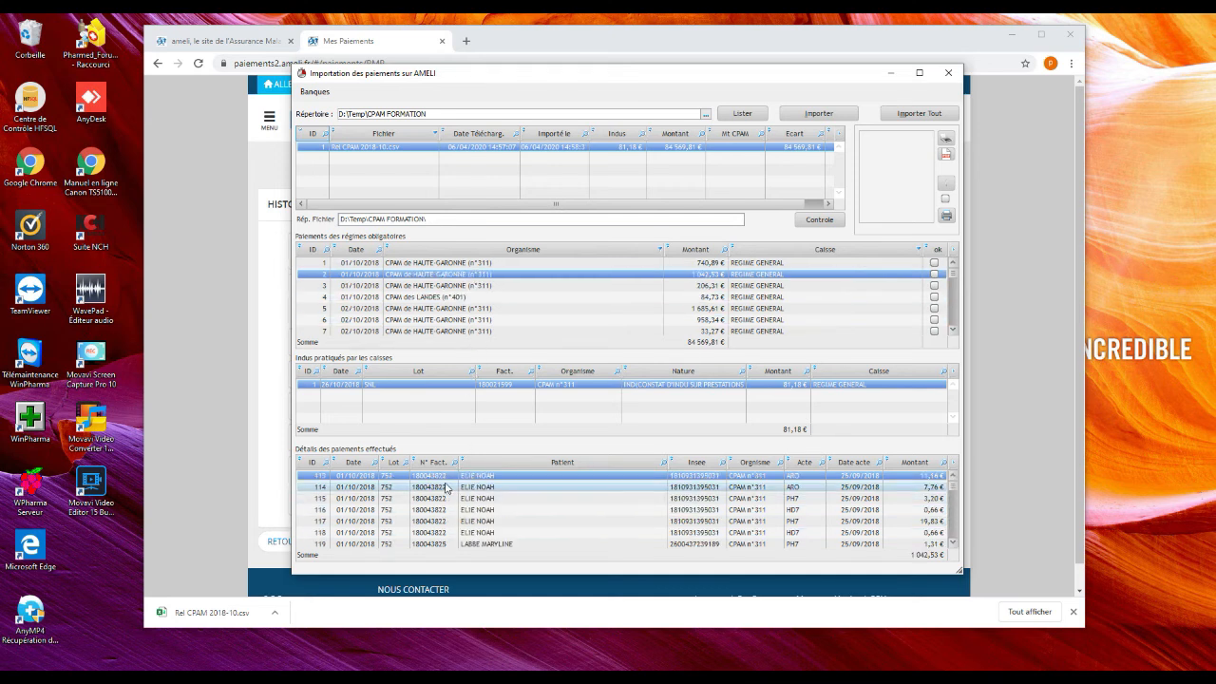
scroll(447, 513, down, 4)
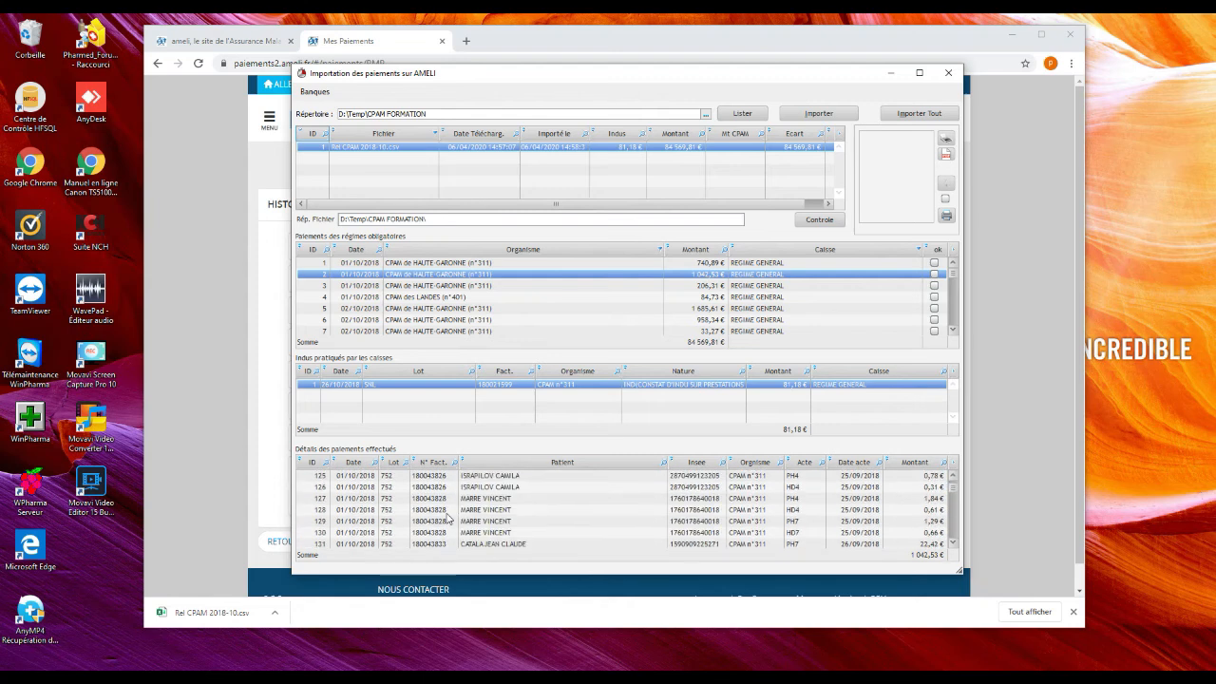
scroll(449, 517, down, 20)
click(447, 510)
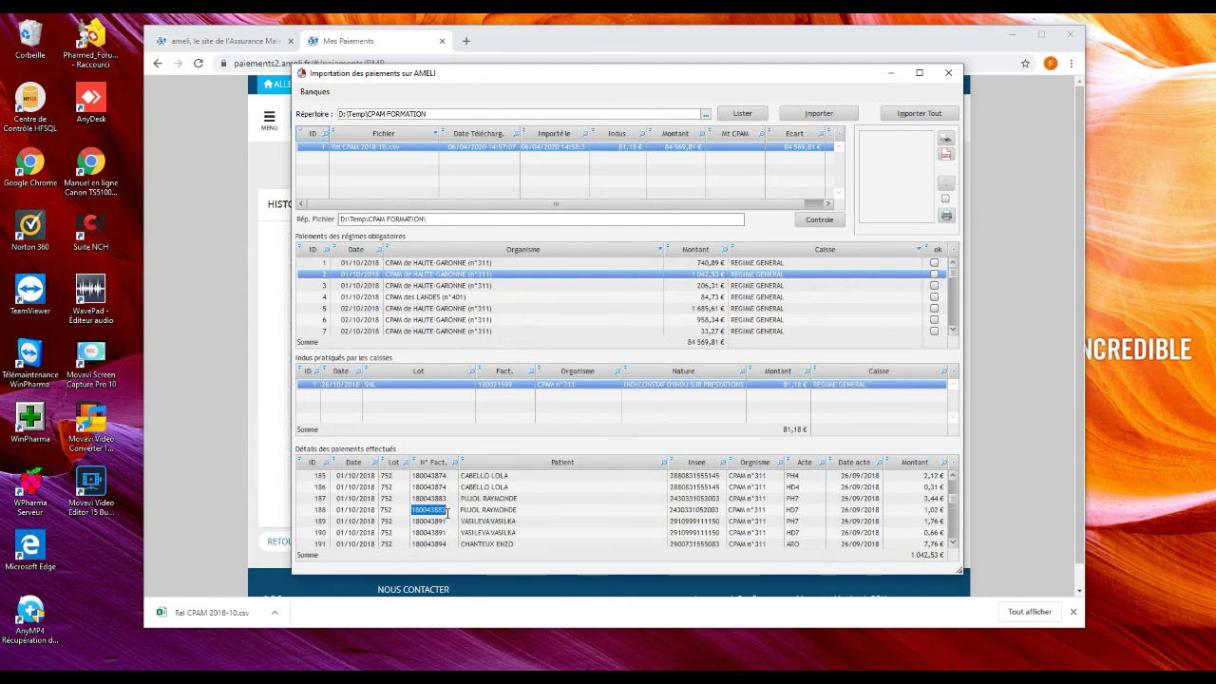
scroll(448, 518, down, 16)
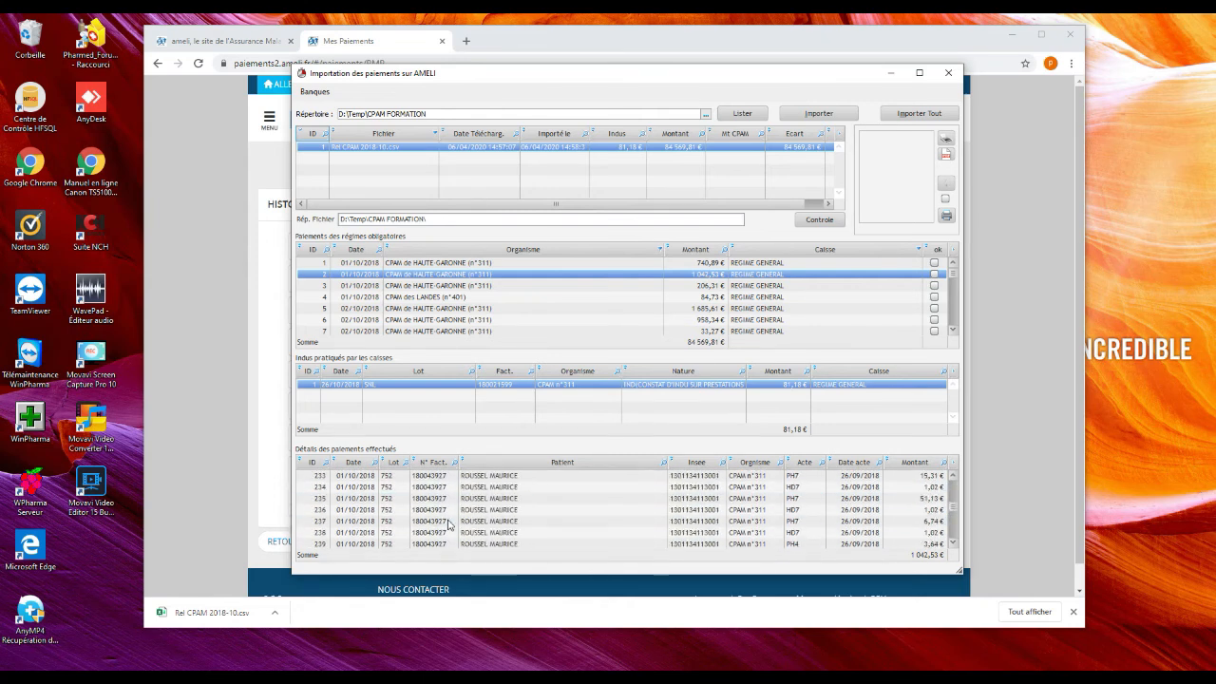
scroll(449, 525, down, 20)
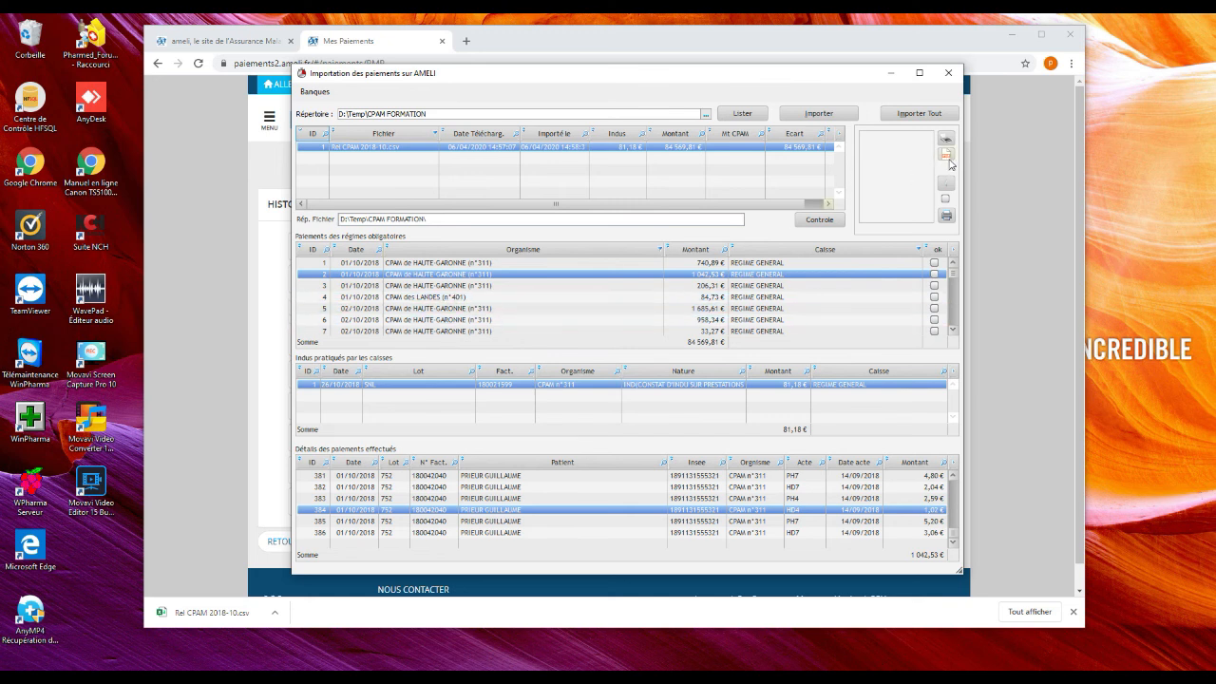
Save the October 2018 ameli statement PDF to CPAM FORMATION as PDFReleveMensuel 2018-10.pdf
click(1026, 448)
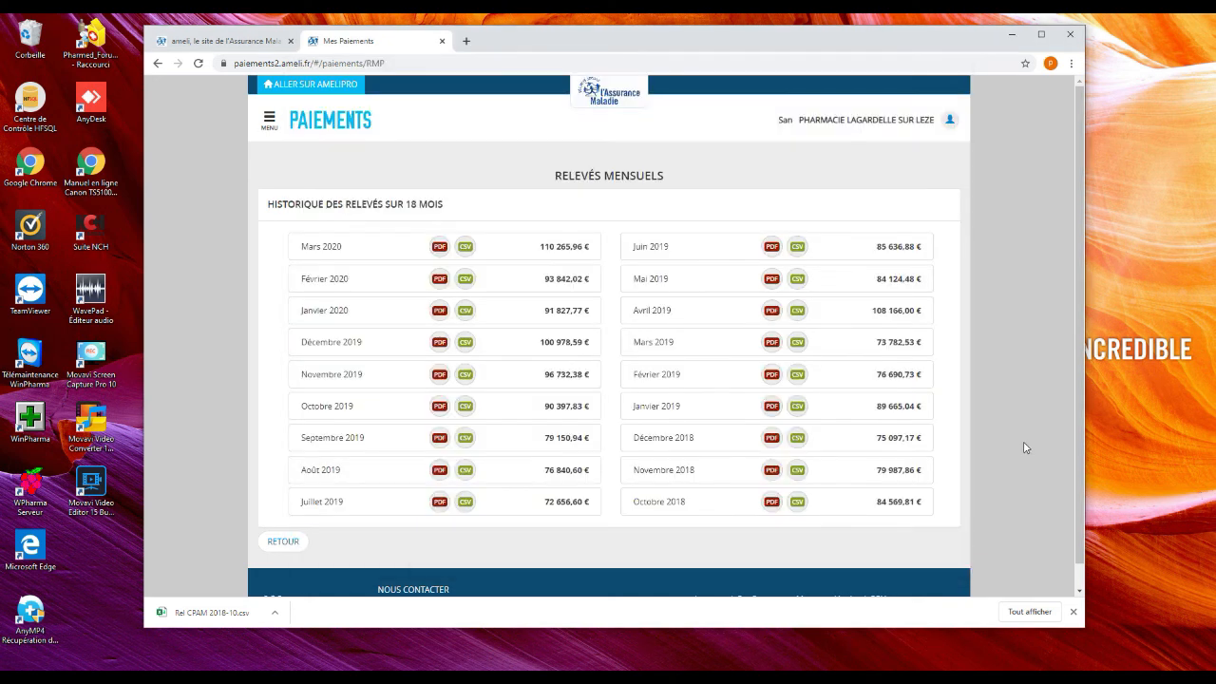
click(772, 506)
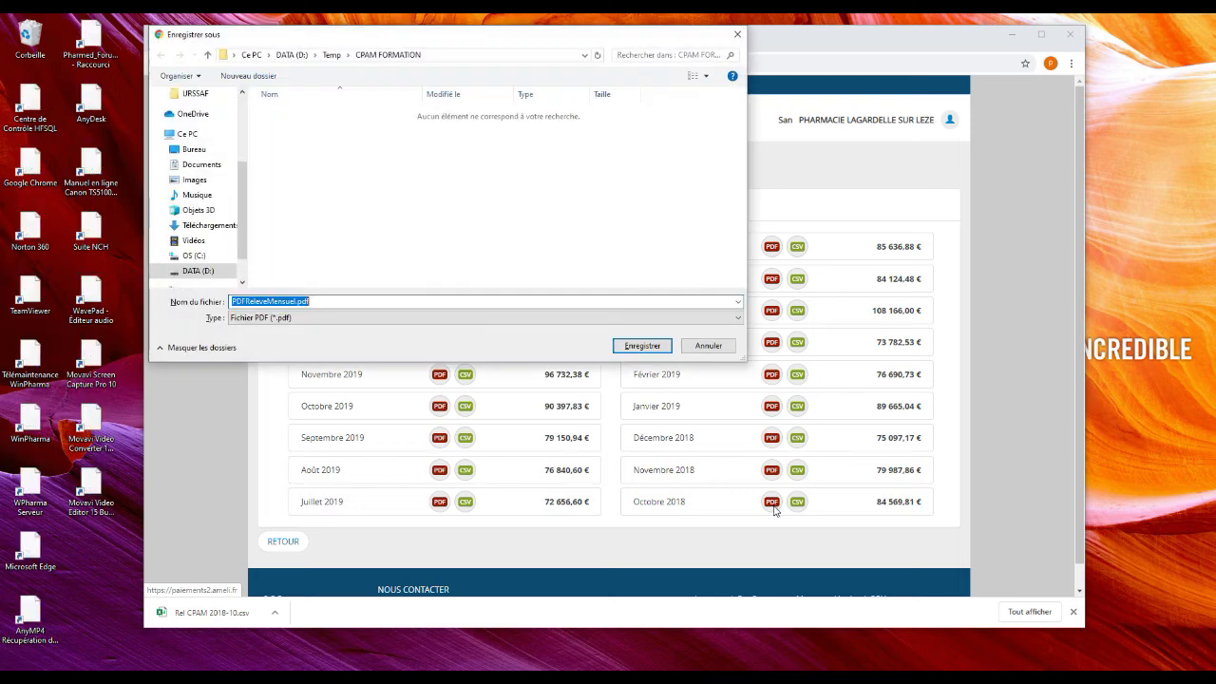
click(281, 301)
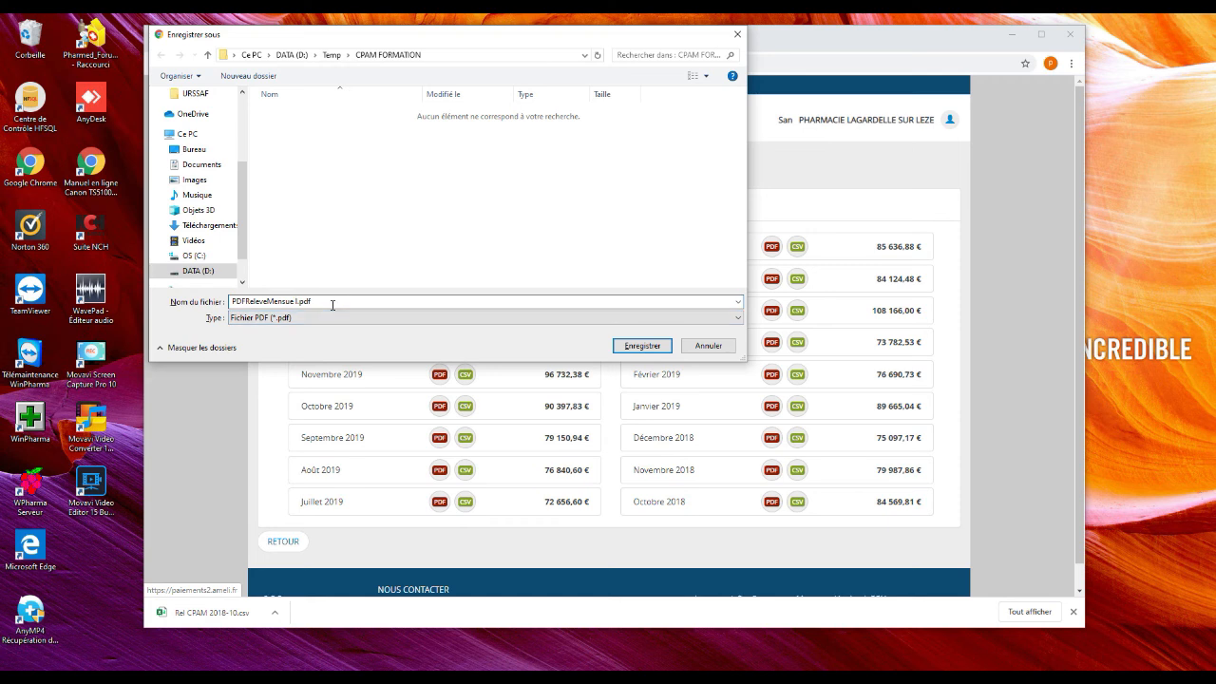
text(3)
key(BackSpace)
text(2018-10)
click(642, 348)
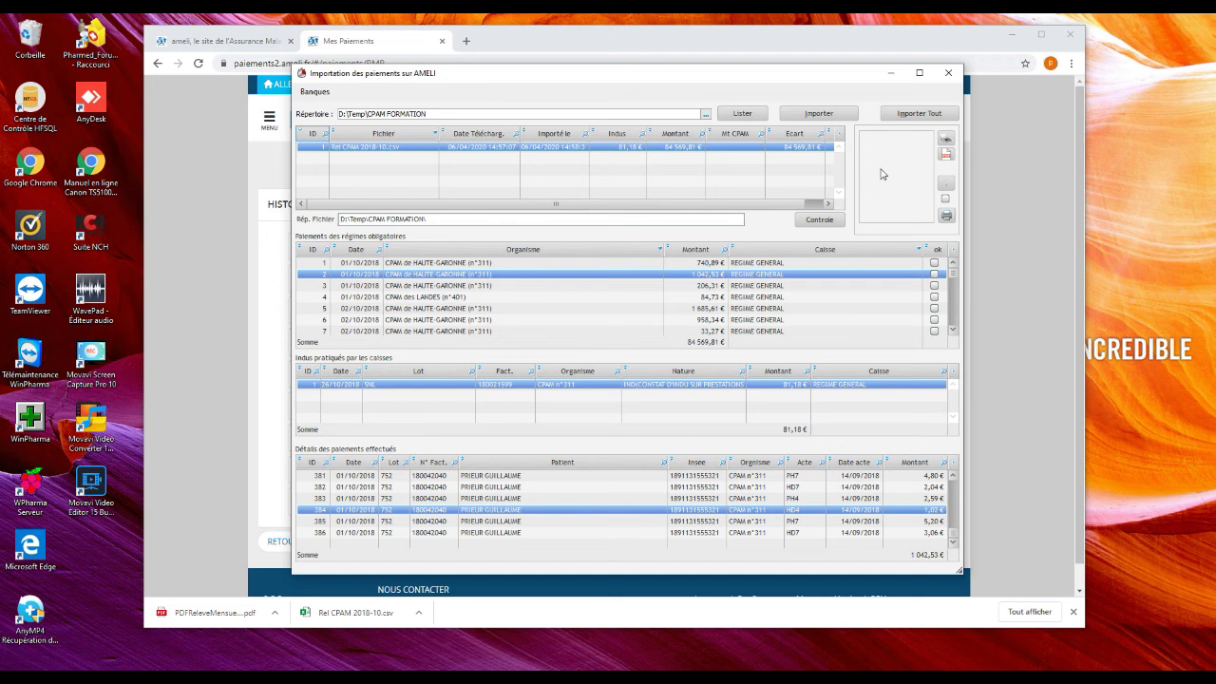
Link PDFReleveMensuel 2018-10.pdf to the Rel CPAM 2018-10.csv import using Affecter PDF
click(948, 160)
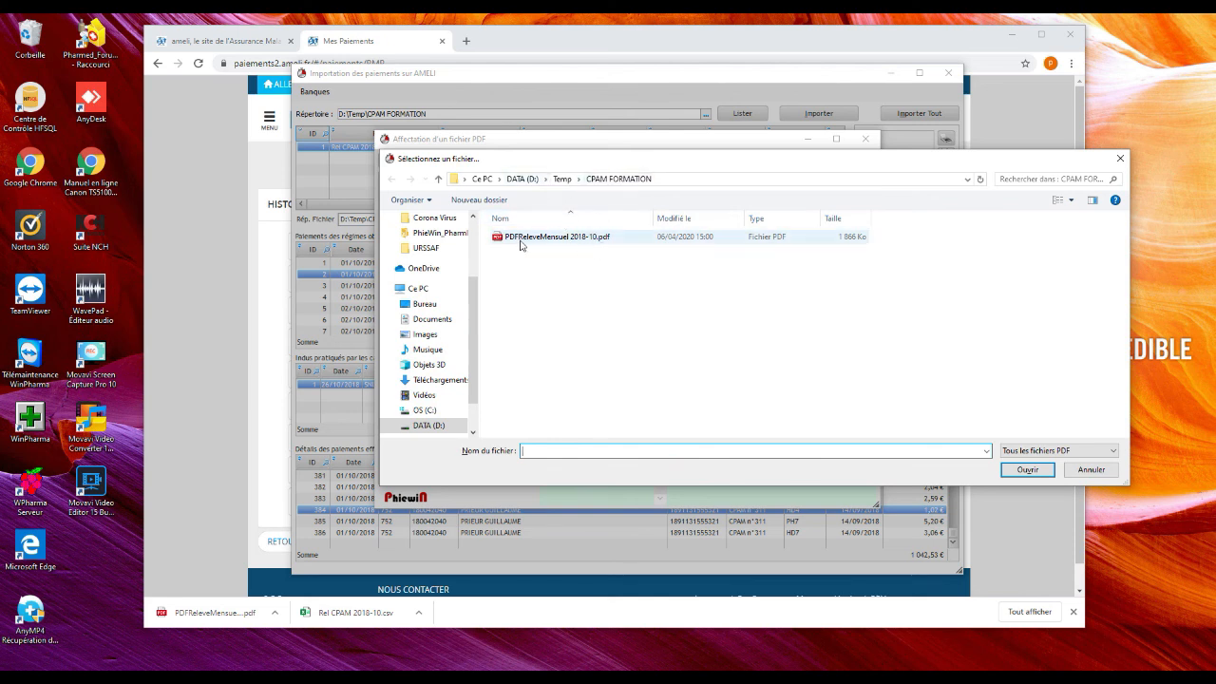
click(567, 243)
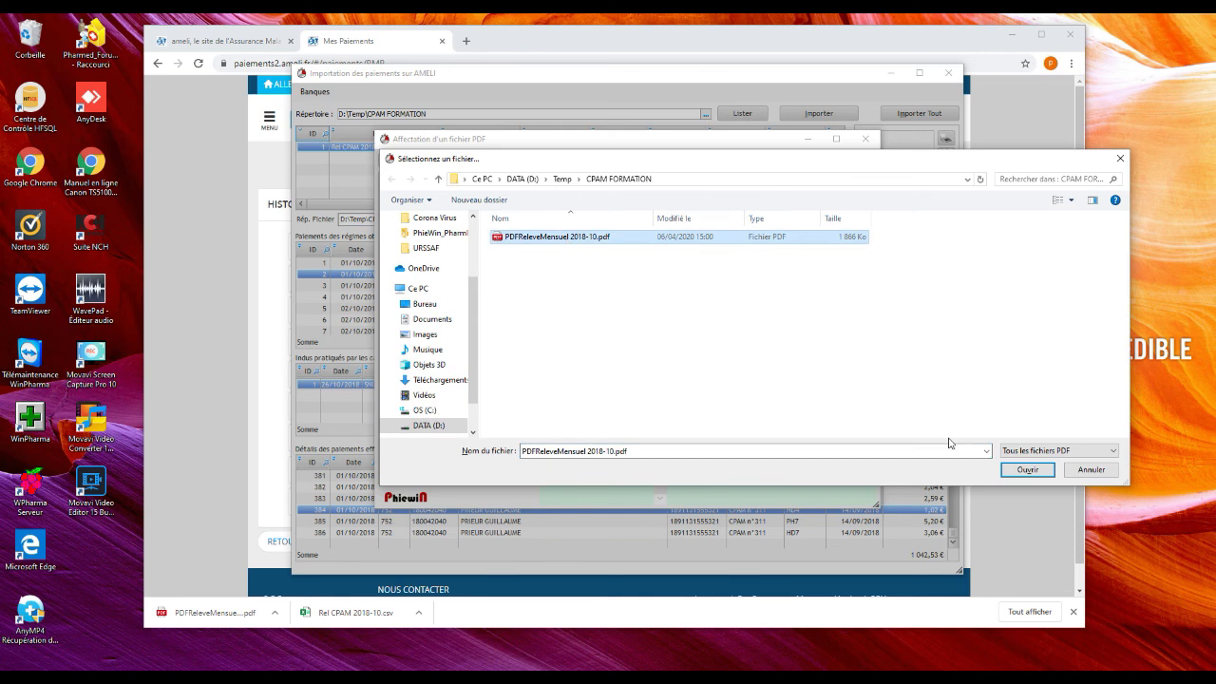
click(1026, 469)
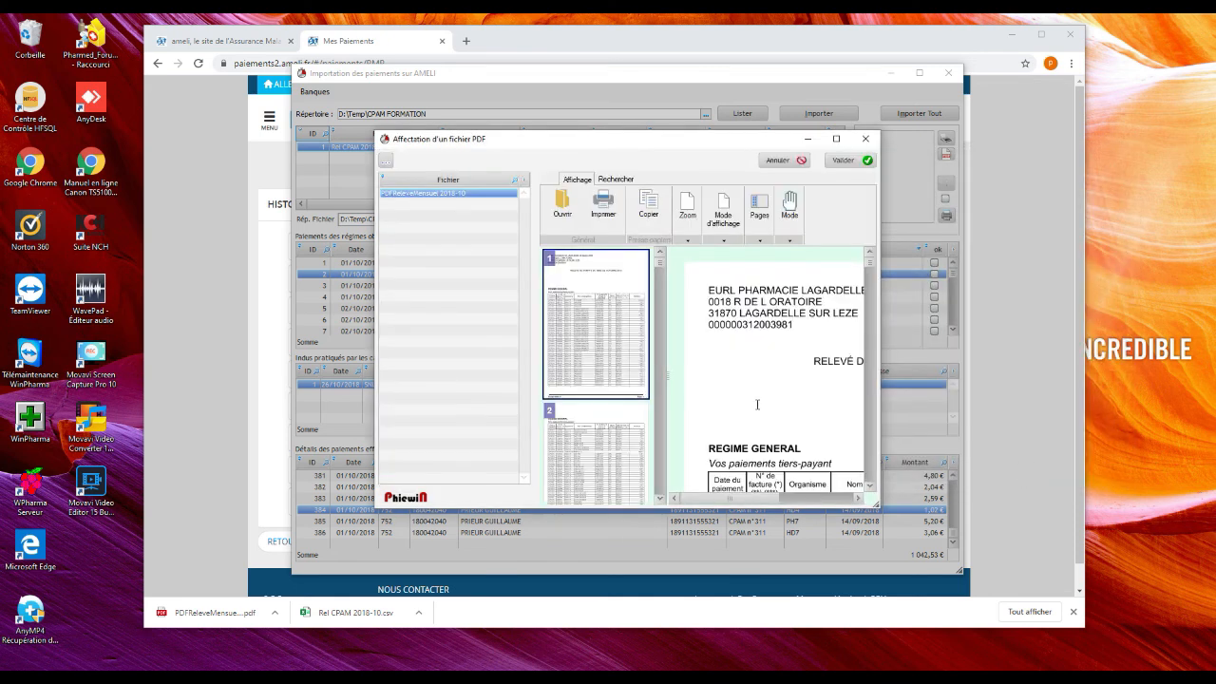
click(842, 161)
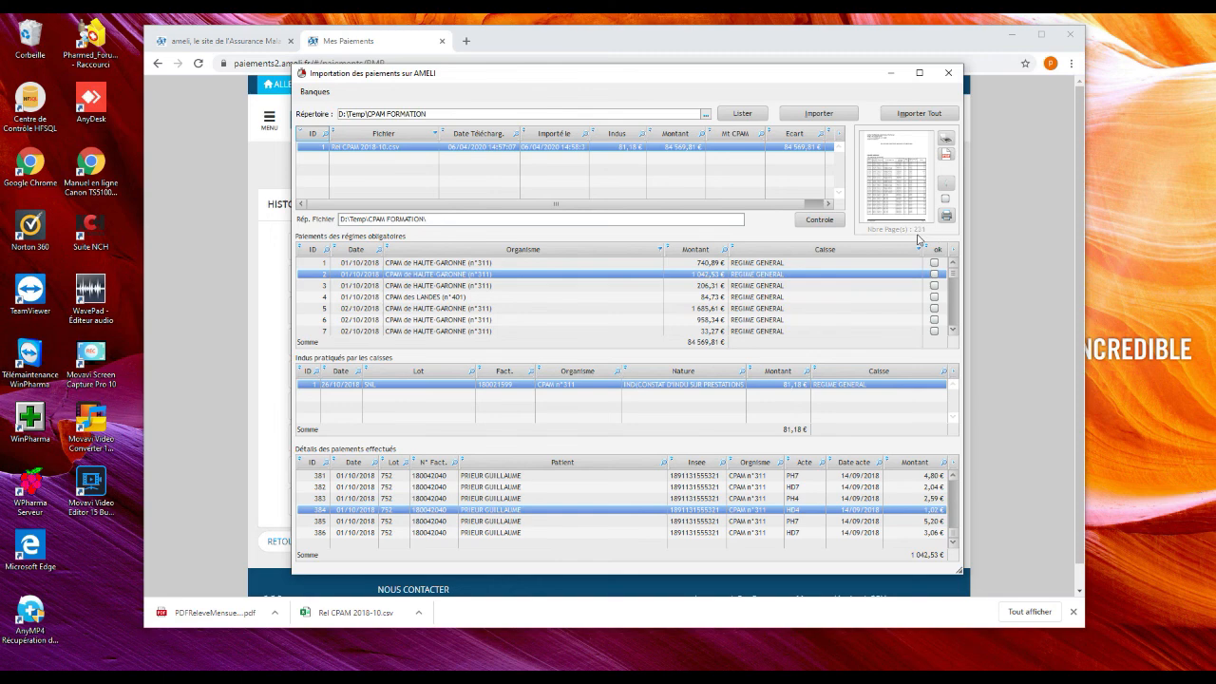
click(893, 194)
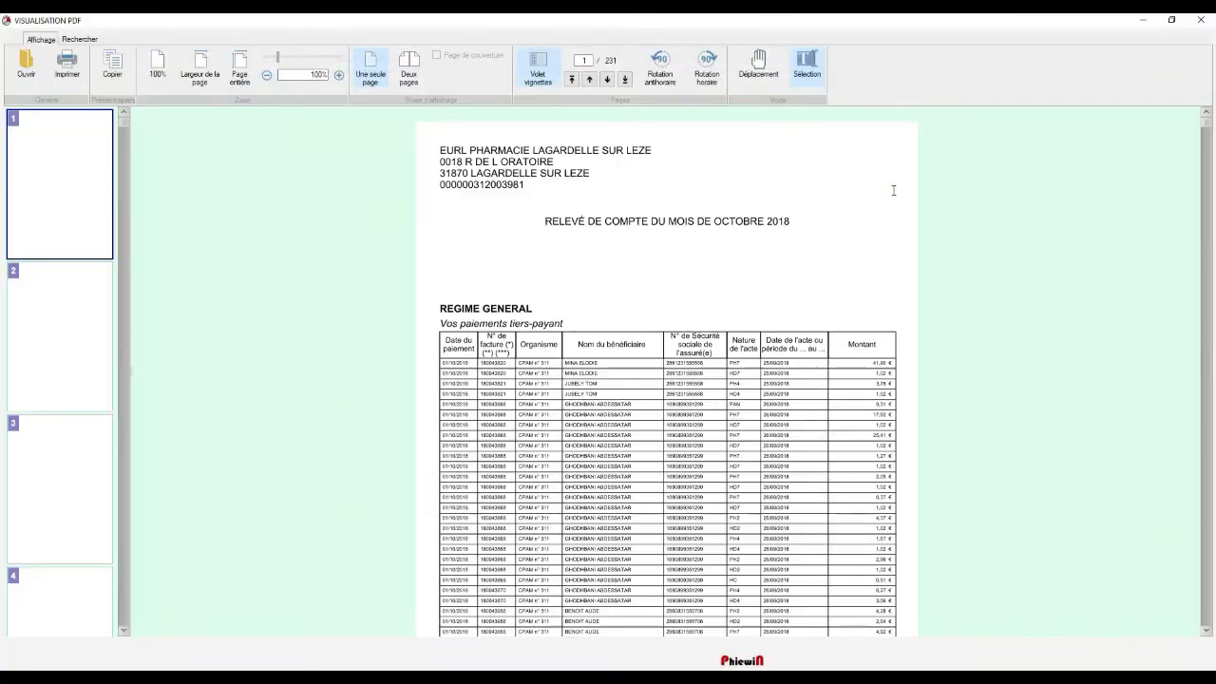
scroll(611, 290, down, 10)
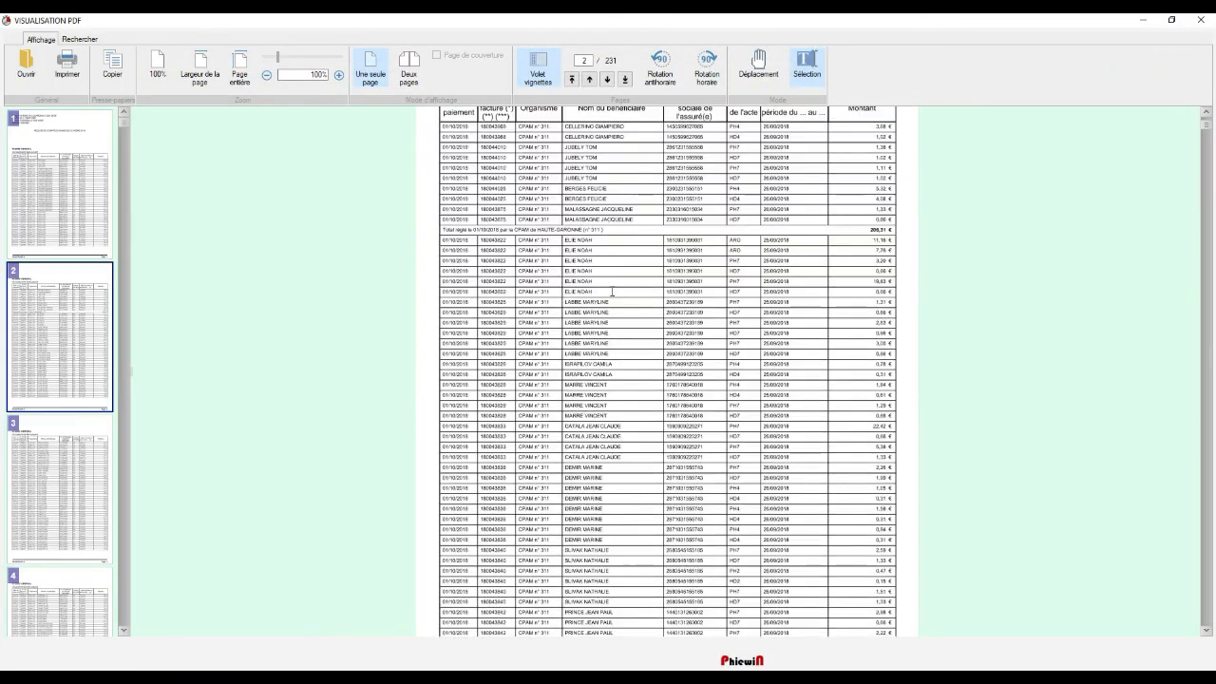
scroll(612, 291, down, 10)
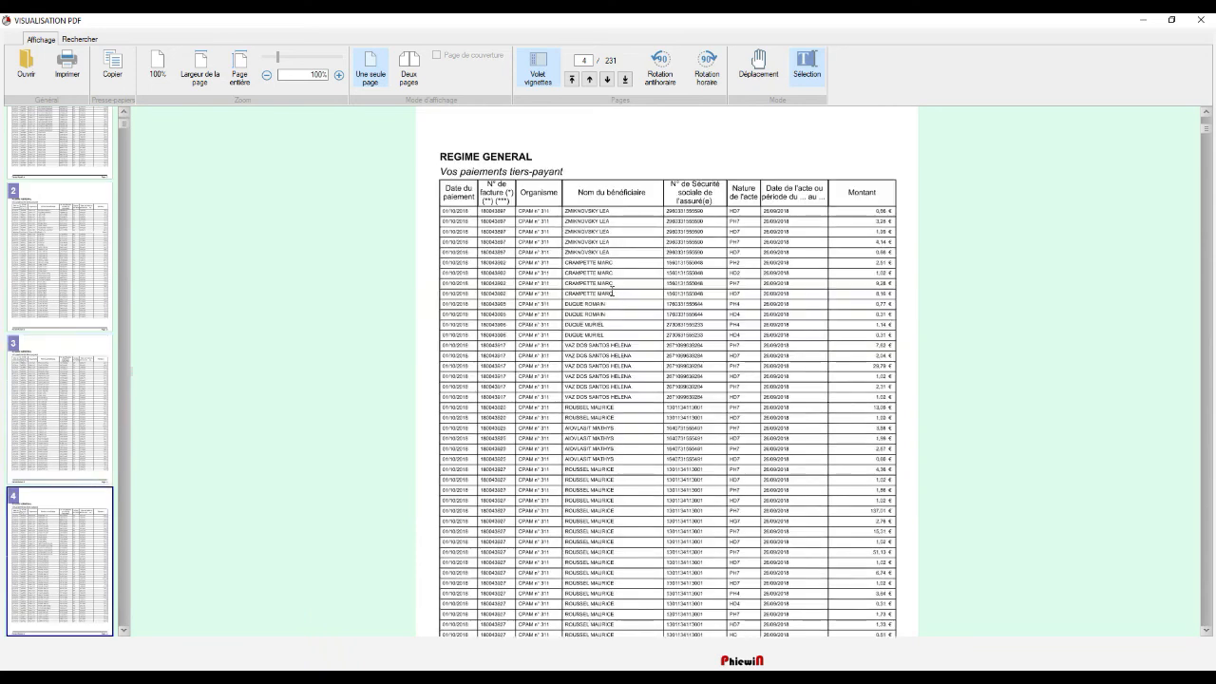
scroll(613, 293, down, 10)
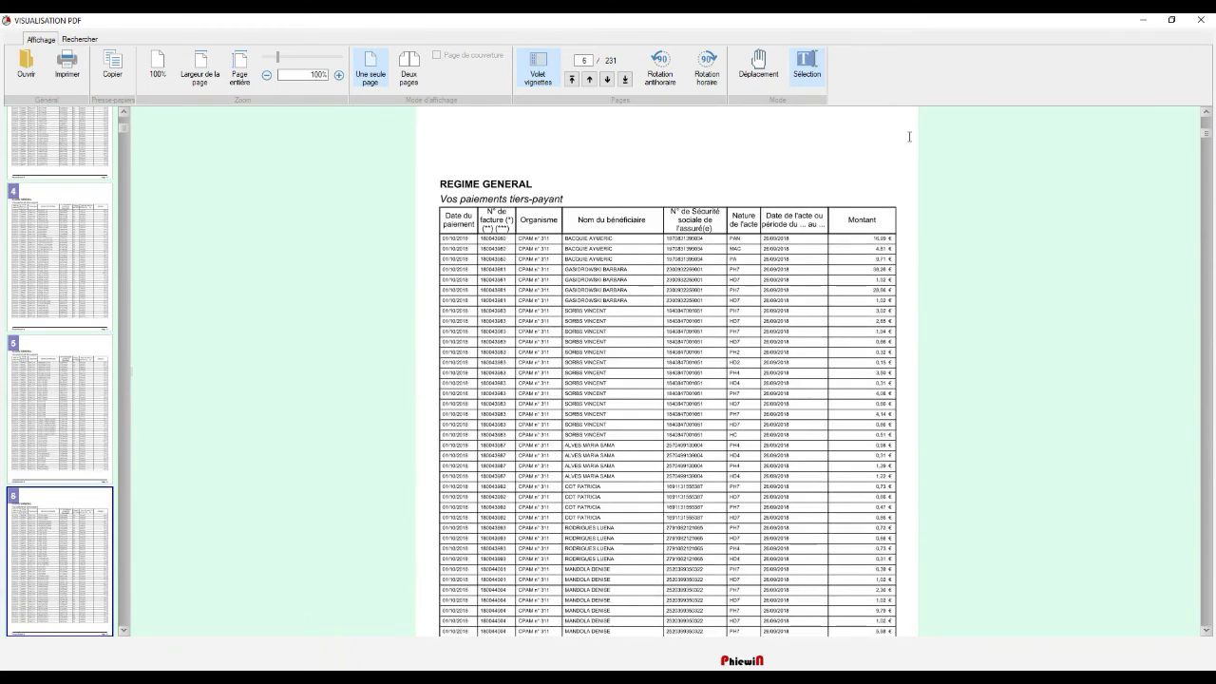
click(1200, 19)
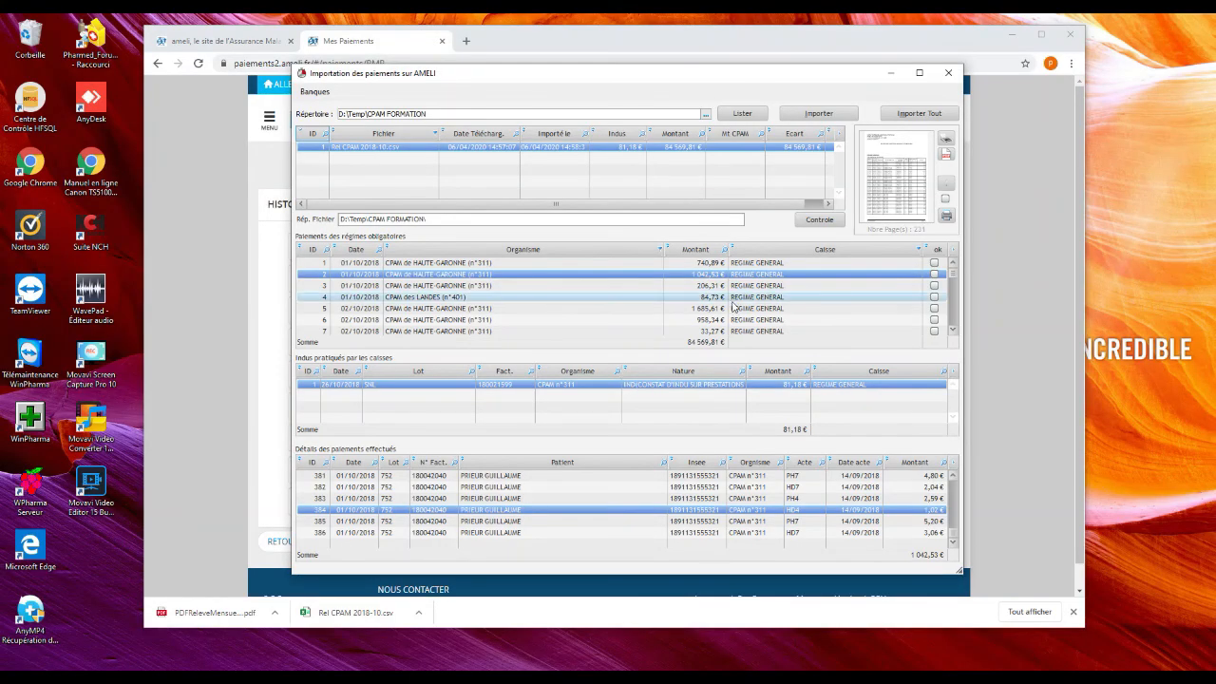